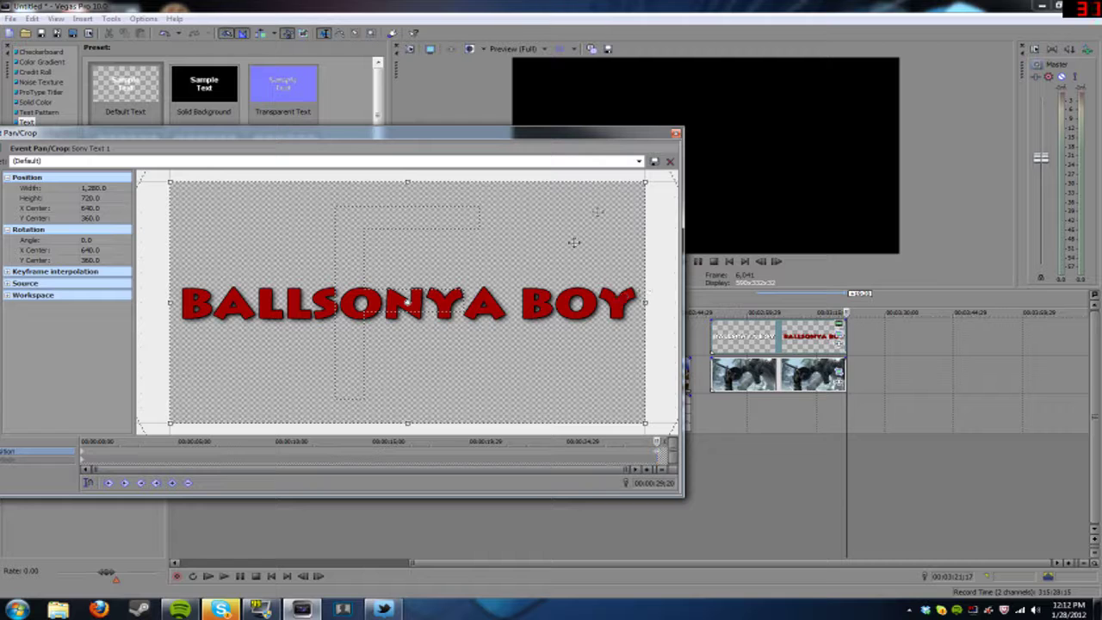
Step: Close the title's pan/crop settings and play back the title section to examine its zoom animation
left_click(675, 135)
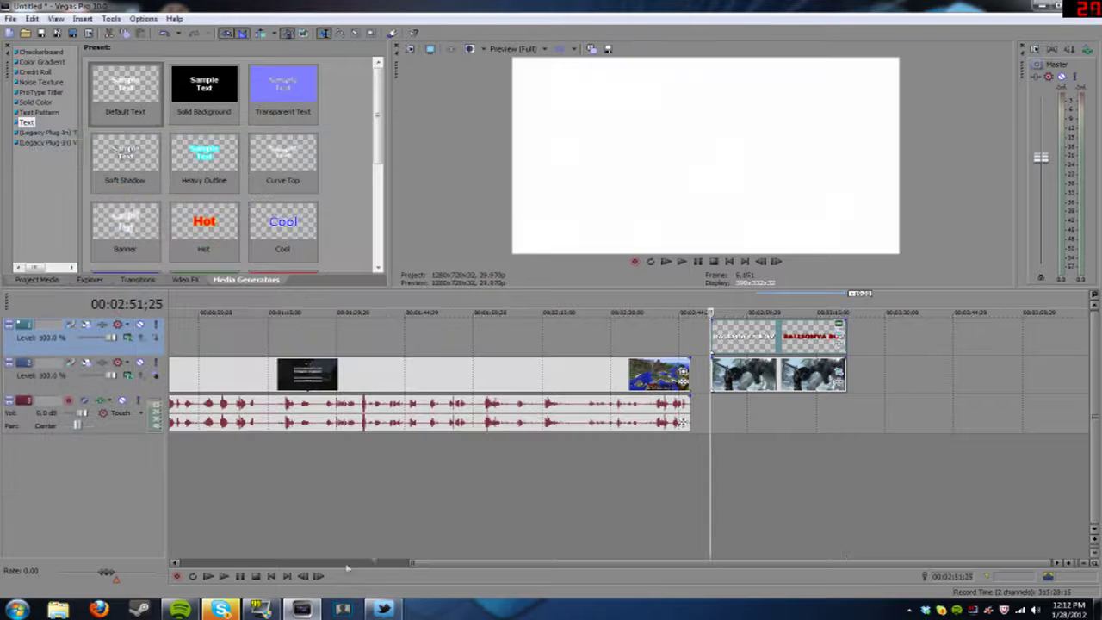
left_click(226, 577)
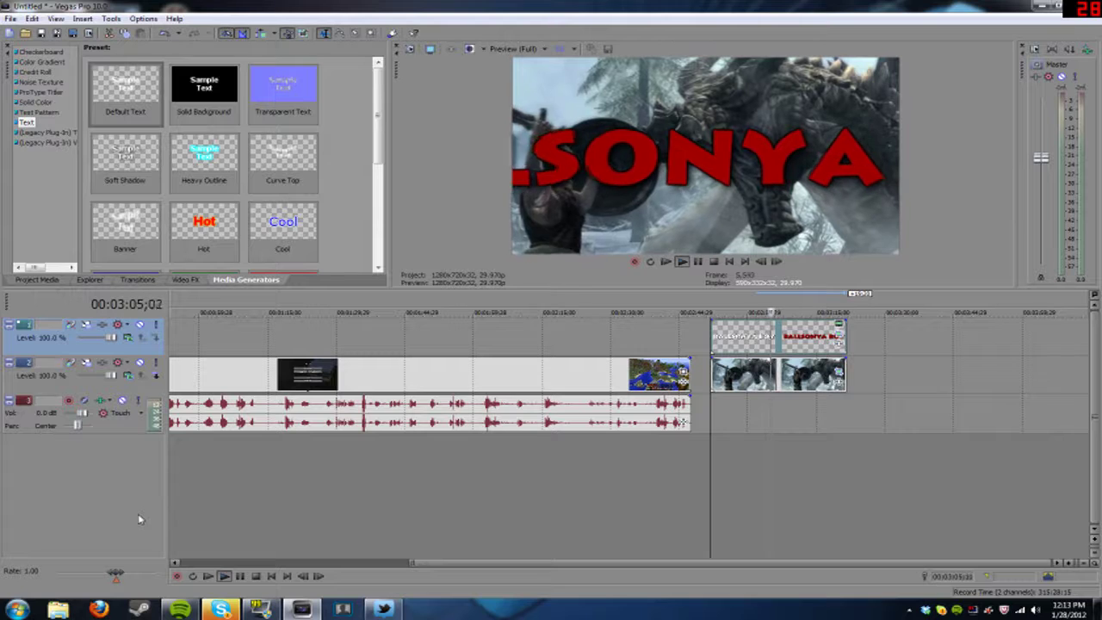
left_click(239, 576)
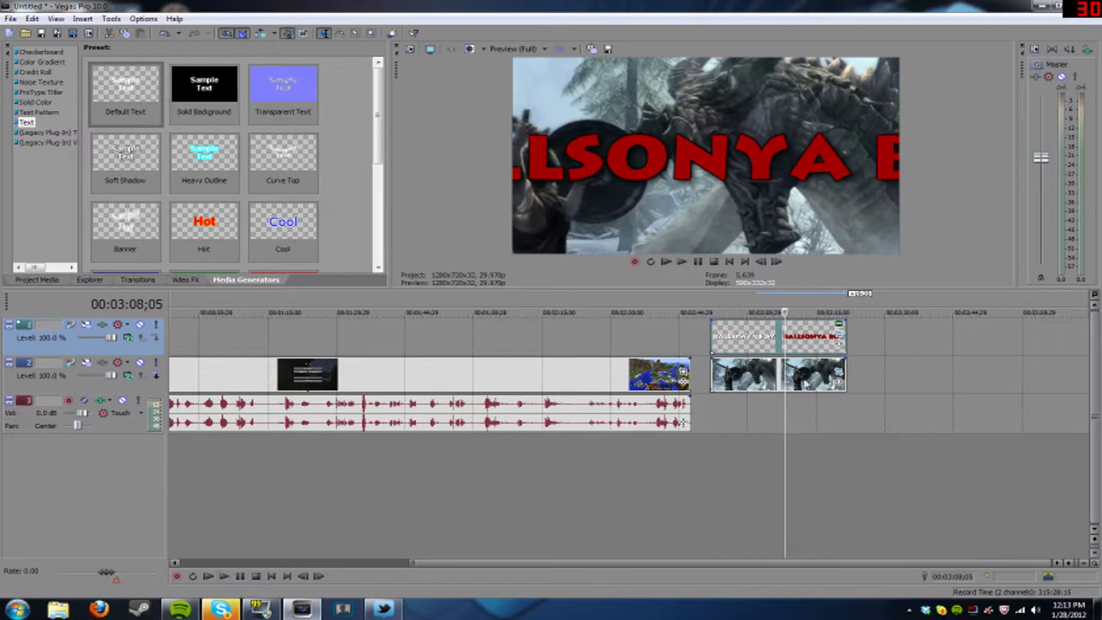
Step: Move the red title's final pan/crop keyframe back to about 14 seconds and play the title section to check the timing
left_click(840, 326)
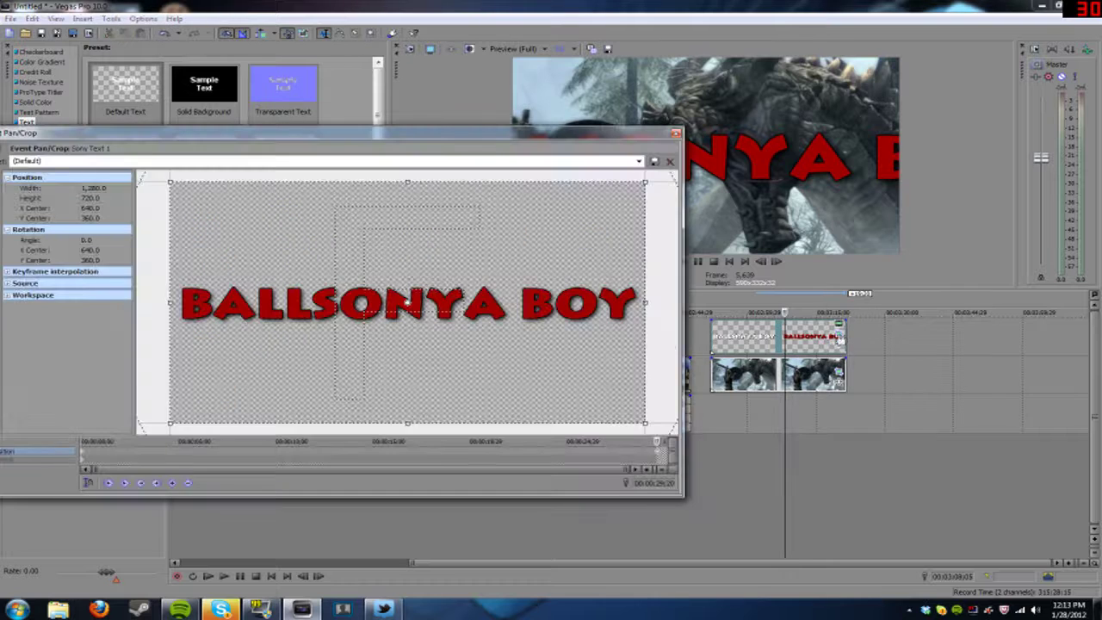
left_click(659, 456)
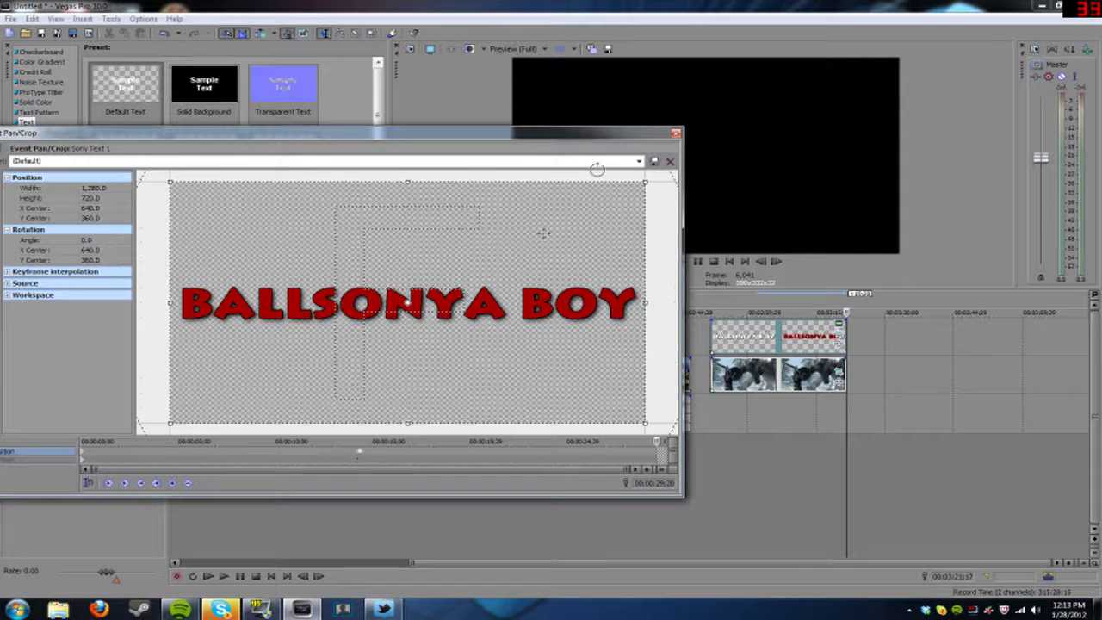
left_click(675, 133)
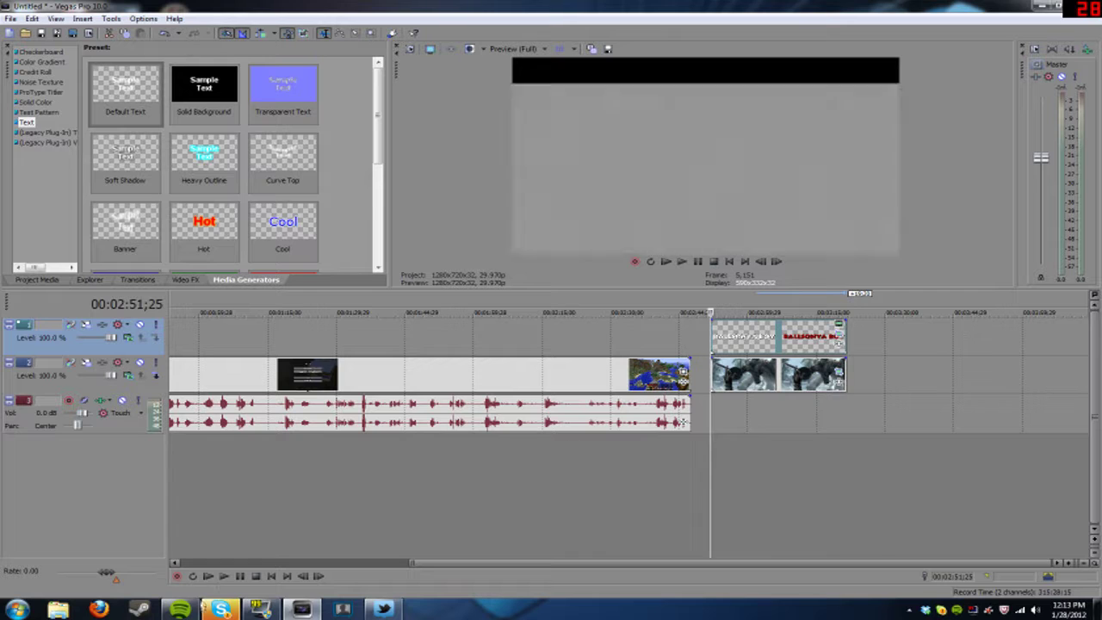
left_click(224, 577)
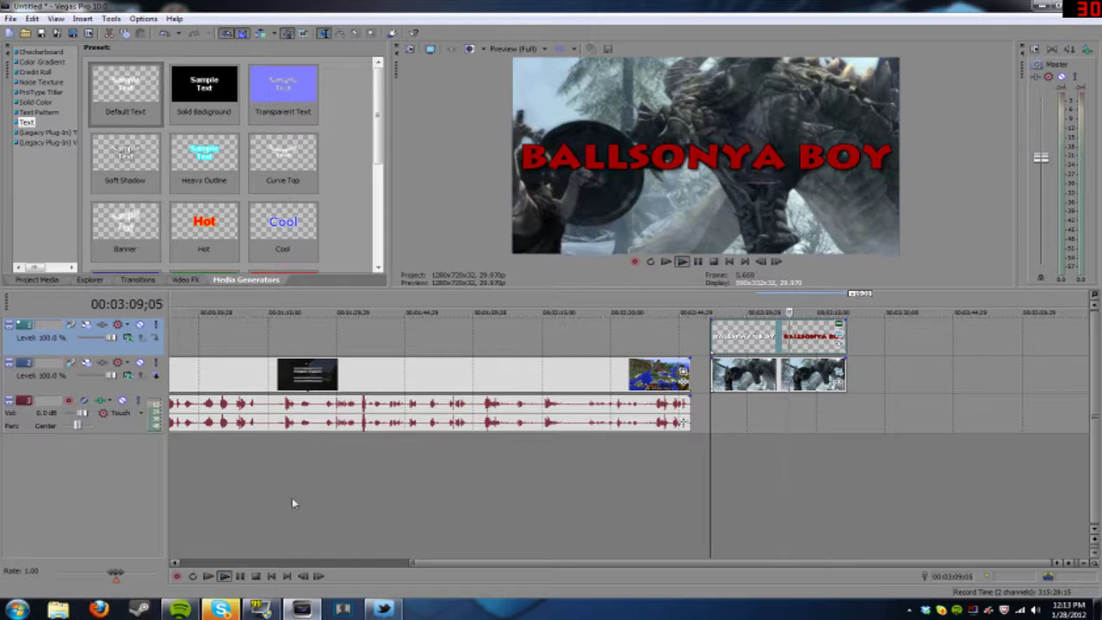
left_click(238, 576)
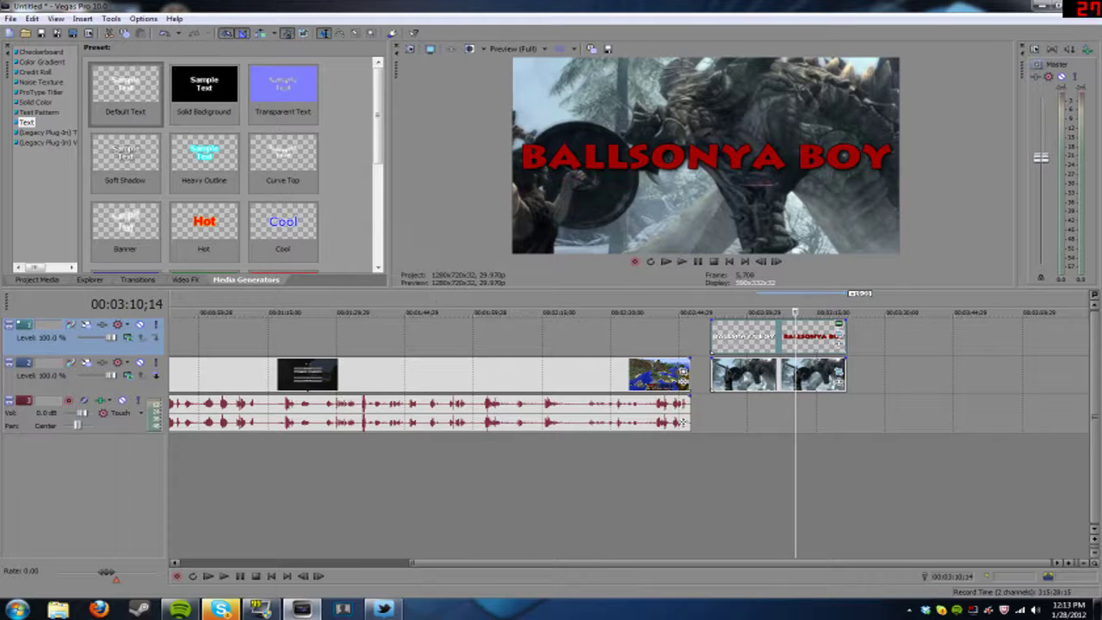
Step: Add a fade-in of about 15 seconds to the start of the gameplay video clip and play the beginning
left_click_drag(580, 566, 272, 560)
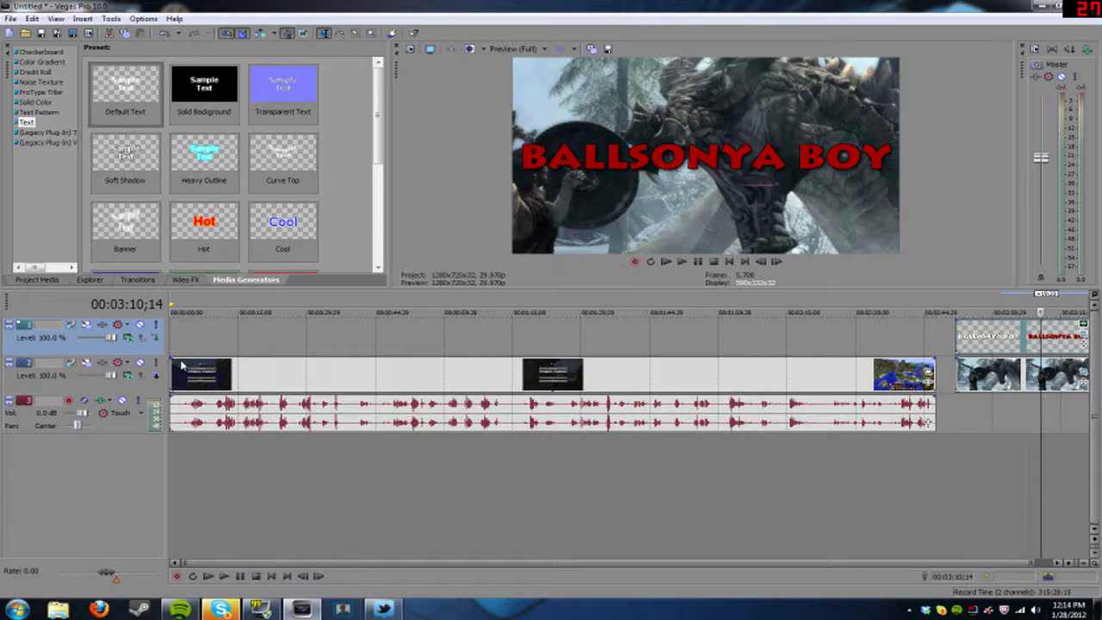
left_click_drag(169, 358, 240, 376)
left_click(181, 378)
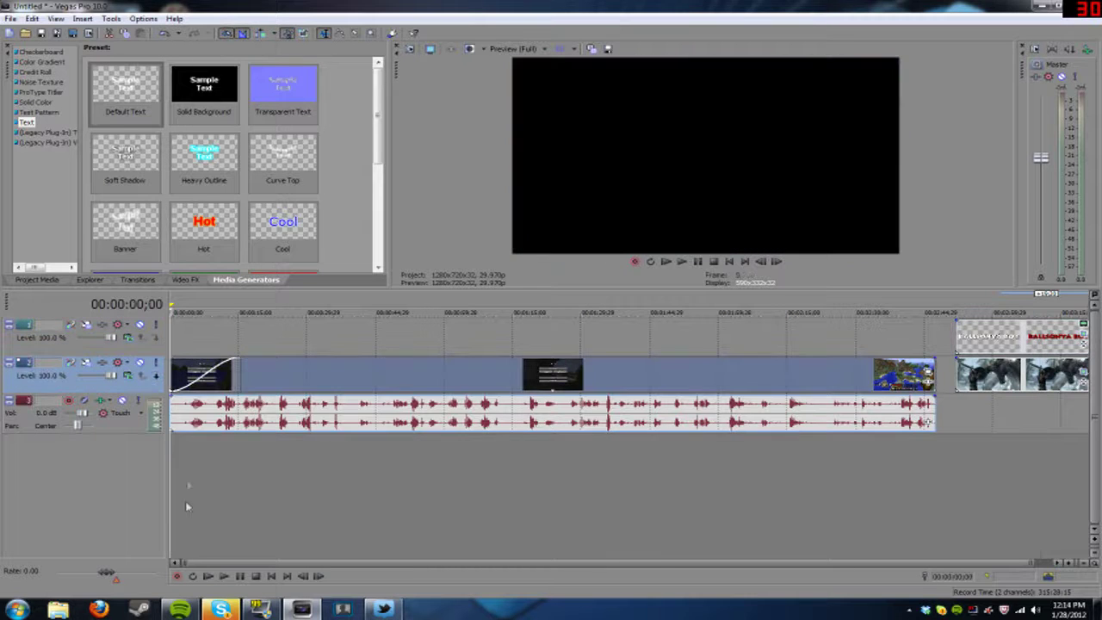
left_click(223, 576)
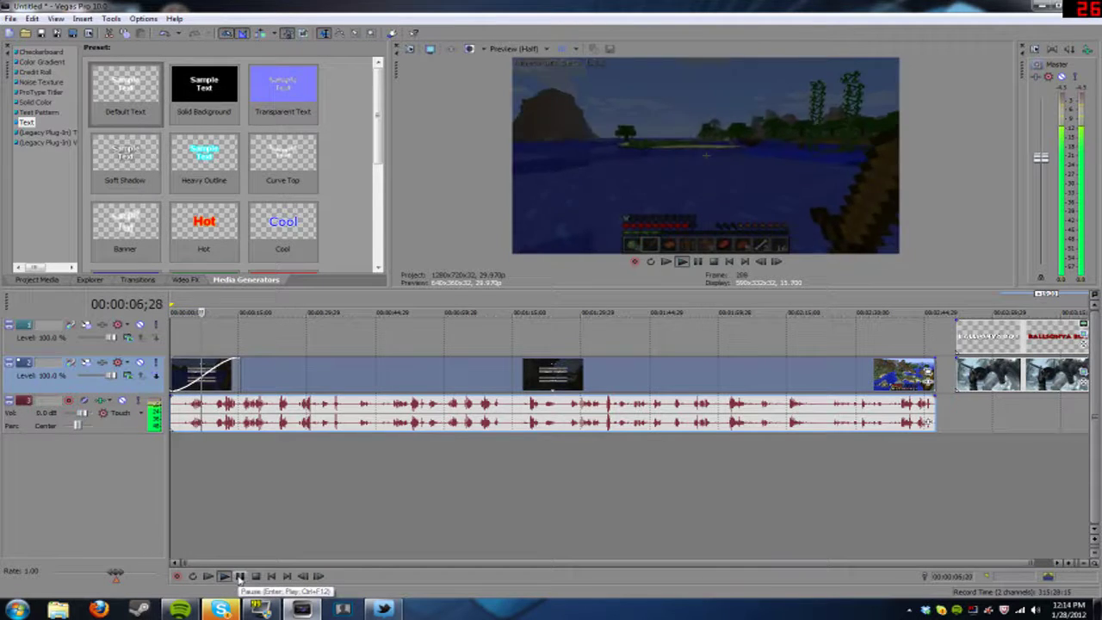
left_click(240, 576)
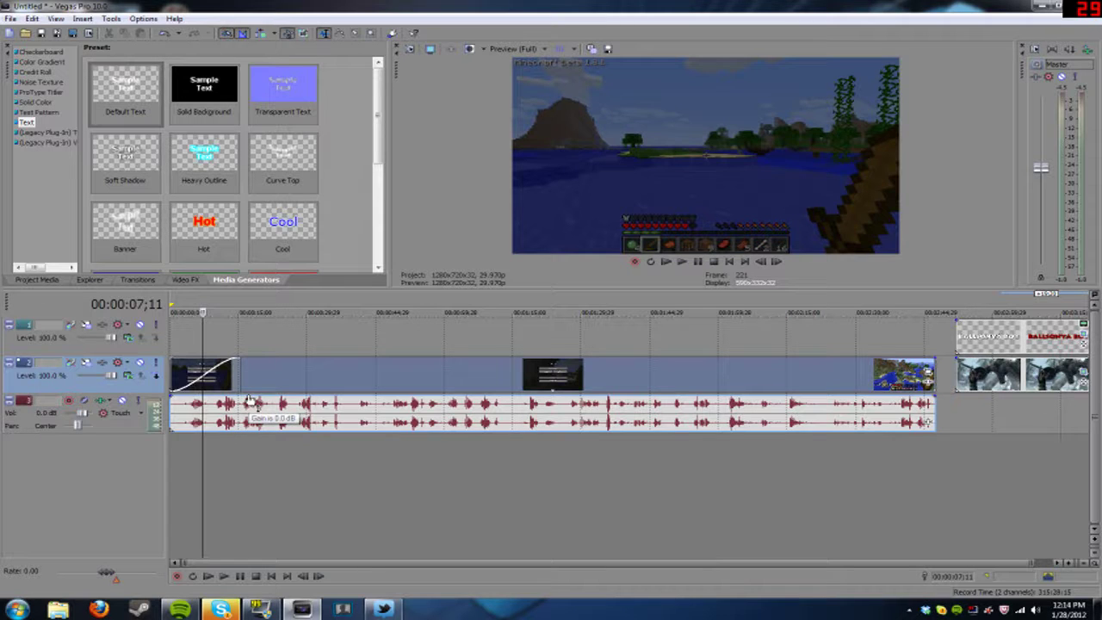
Step: Lower the gameplay audio clip's gain to complete silence and play a short part
left_click_drag(250, 402, 258, 480)
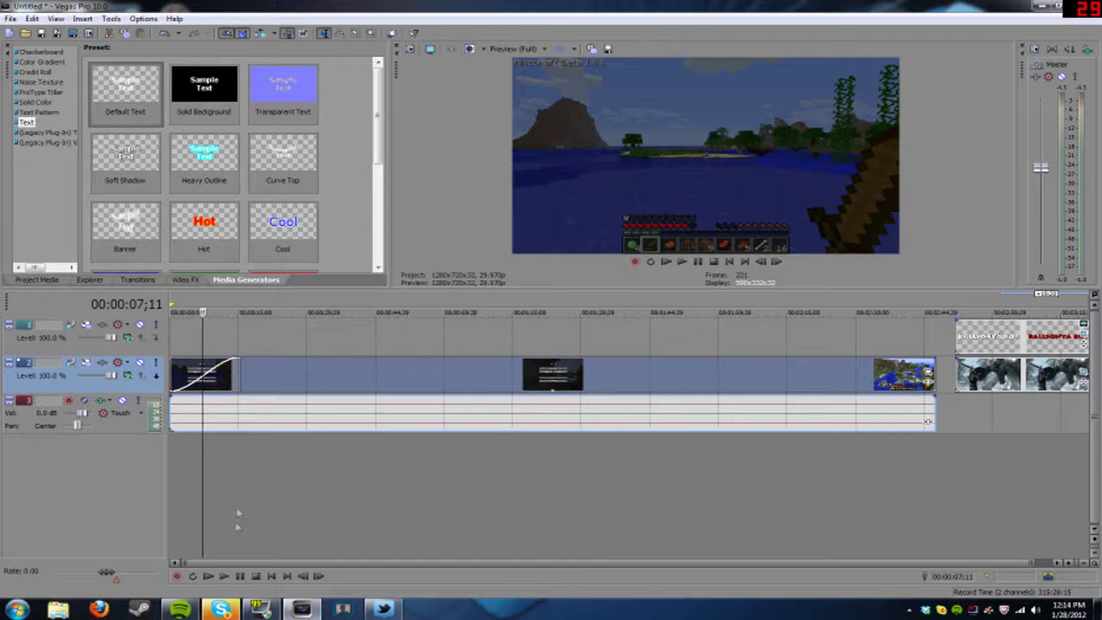
left_click(224, 576)
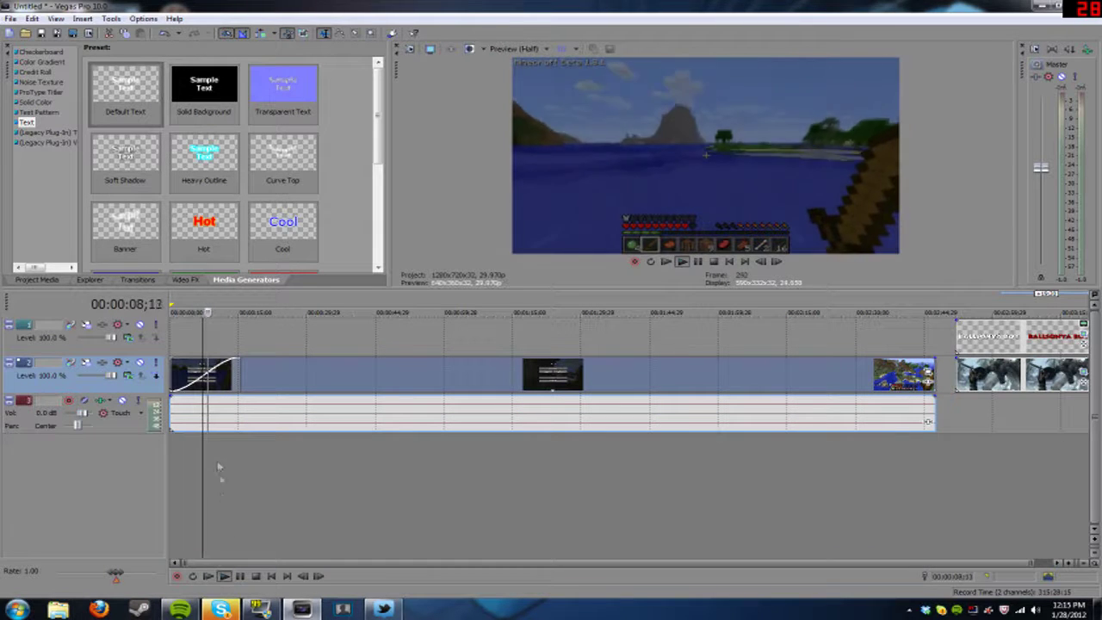
left_click(240, 577)
Step: Shorten the gameplay video's fade-in to about 2 seconds and play the clip from the start
left_click(239, 377)
left_click_drag(234, 360, 178, 362)
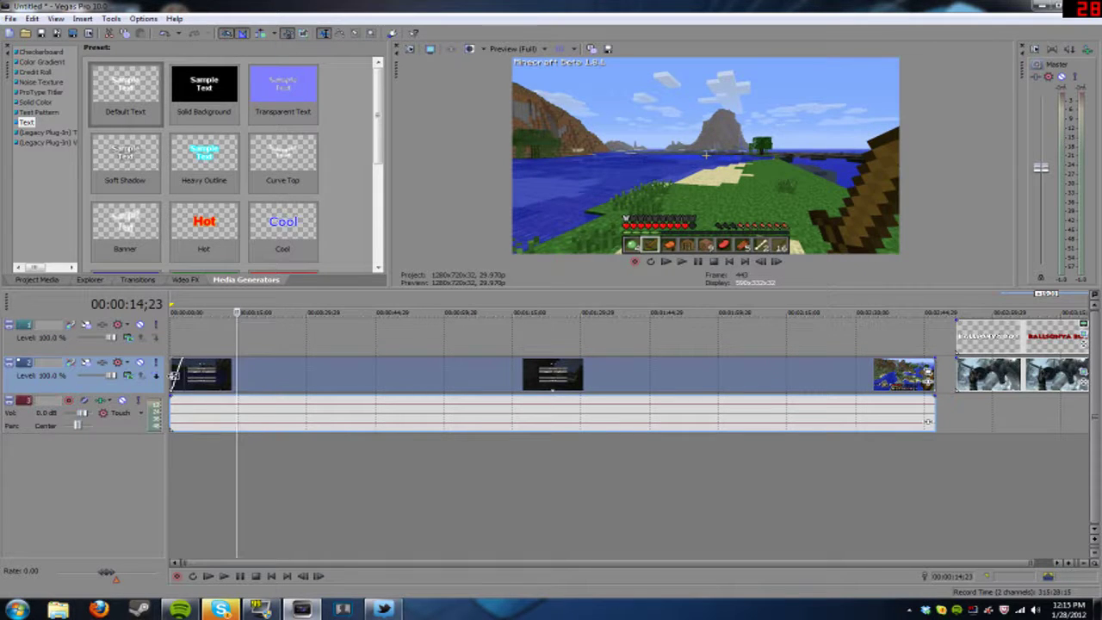
left_click(169, 409)
left_click(225, 577)
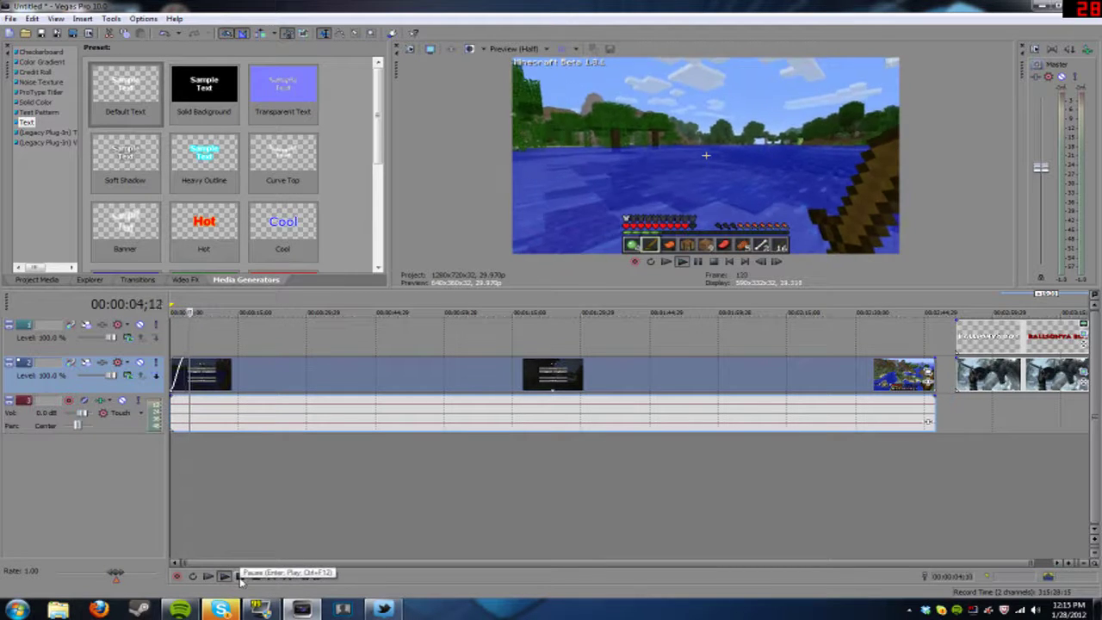
left_click(241, 578)
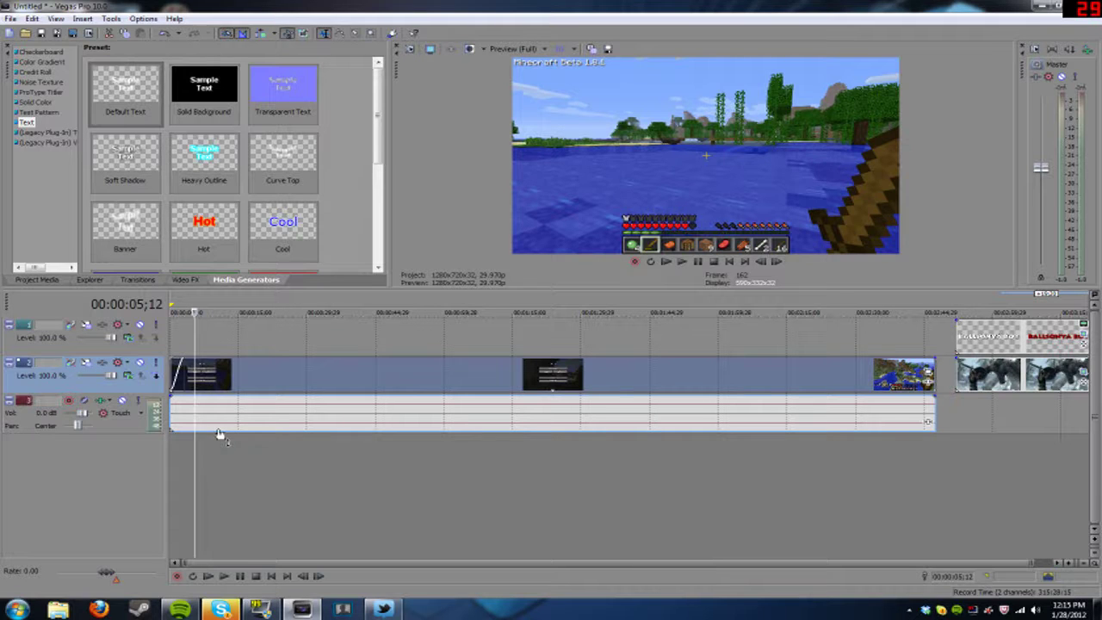
Step: Set the gameplay audio clip's gain to about -11.1 dB and play it back to check the volume
left_click_drag(218, 438, 241, 424)
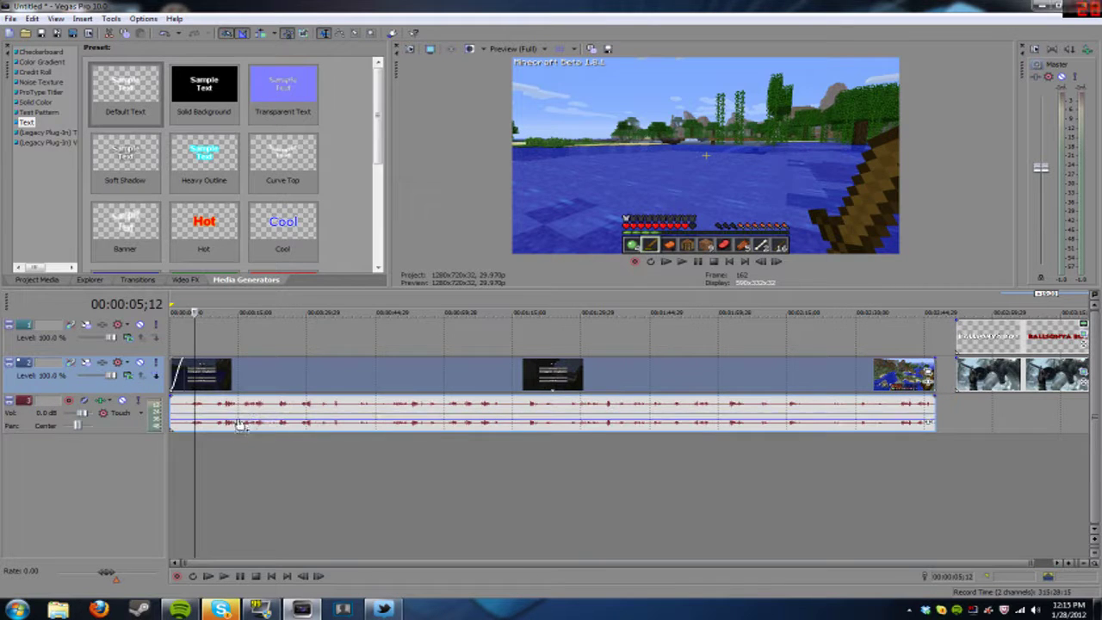
mouse_move(255, 423)
left_click_drag(255, 423, 254, 428)
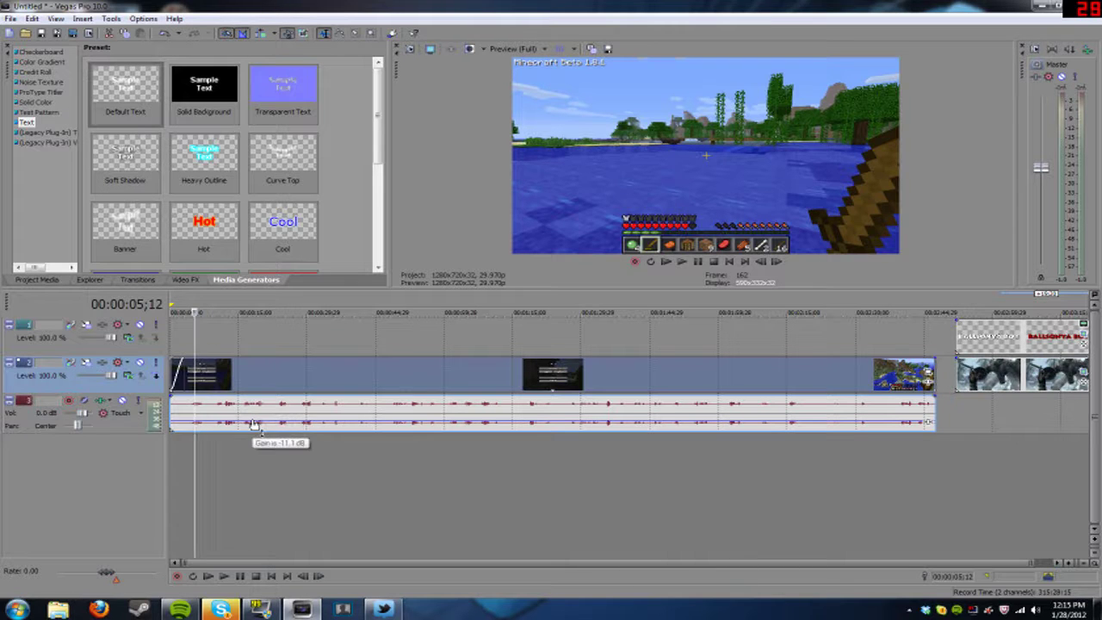
left_click(217, 461)
left_click(225, 577)
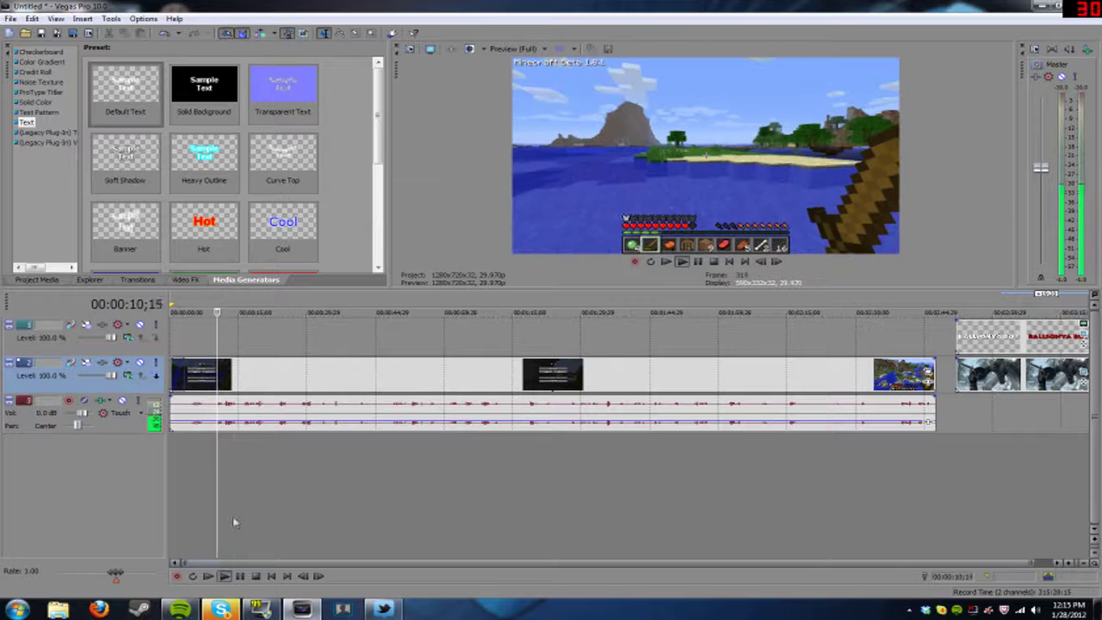
left_click_drag(255, 428, 246, 422)
left_click(241, 576)
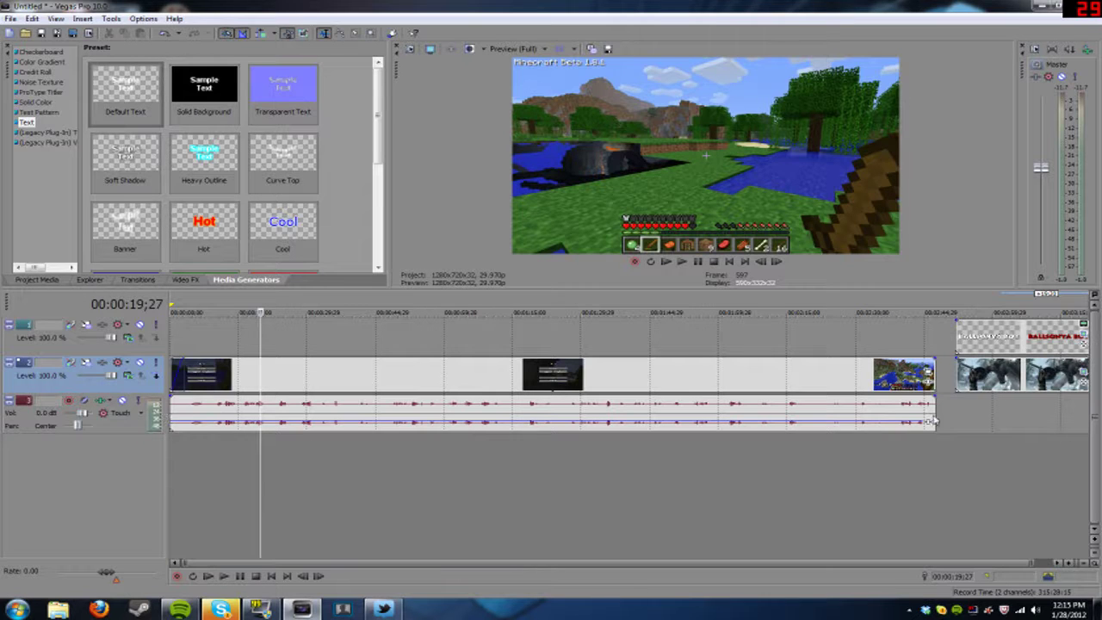
Step: Add a fade-out of about 00:00:07;17 to the end of the gameplay audio clip and show the project media
left_click_drag(935, 396, 902, 413)
left_click(902, 414)
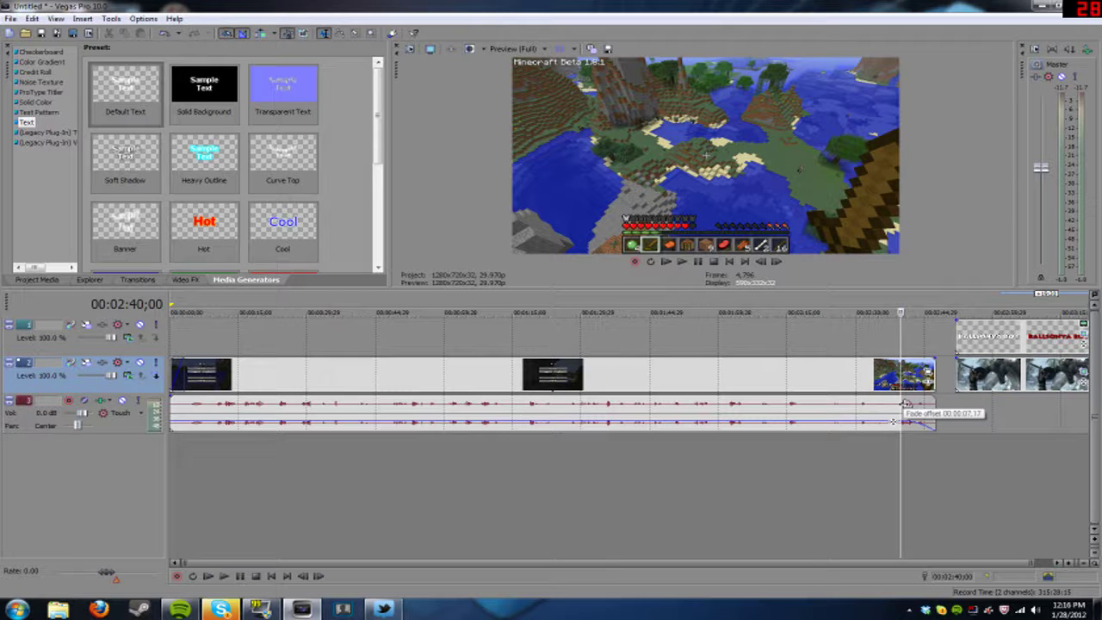
left_click(38, 280)
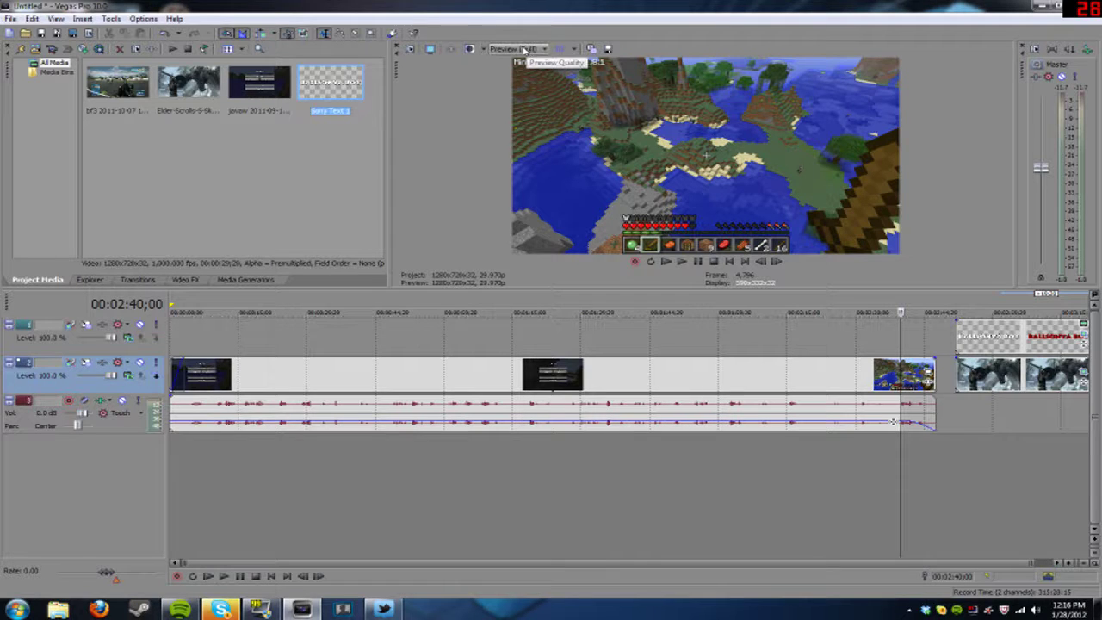
Step: Go to a frame in the red title section and view the options for saving a preview snapshot, without saving
left_click_drag(434, 570, 721, 550)
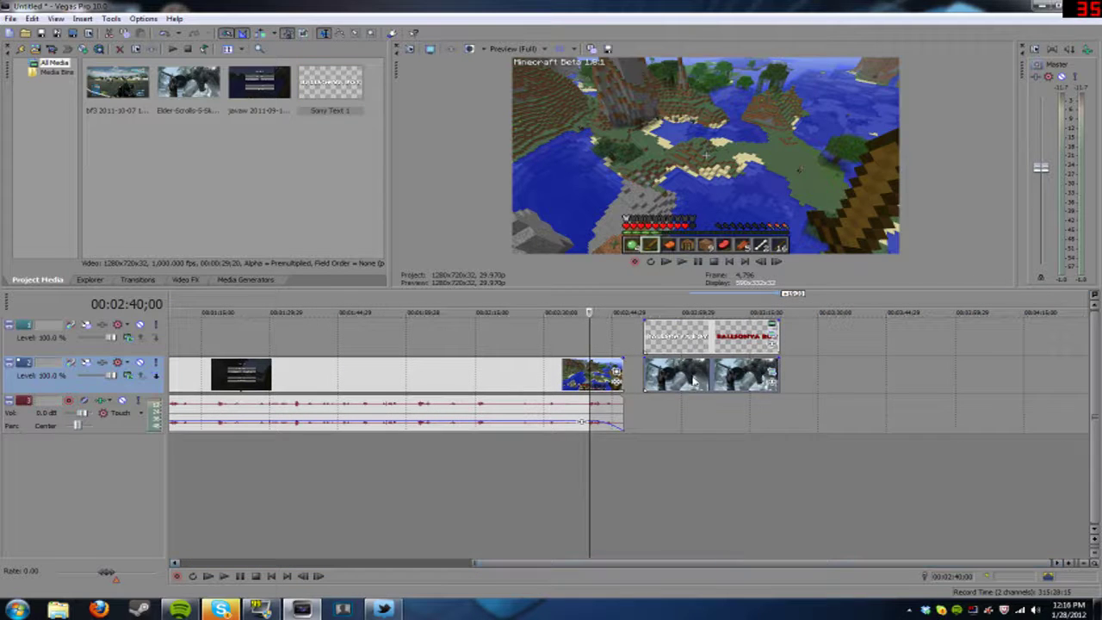
left_click(693, 382)
left_click(752, 383)
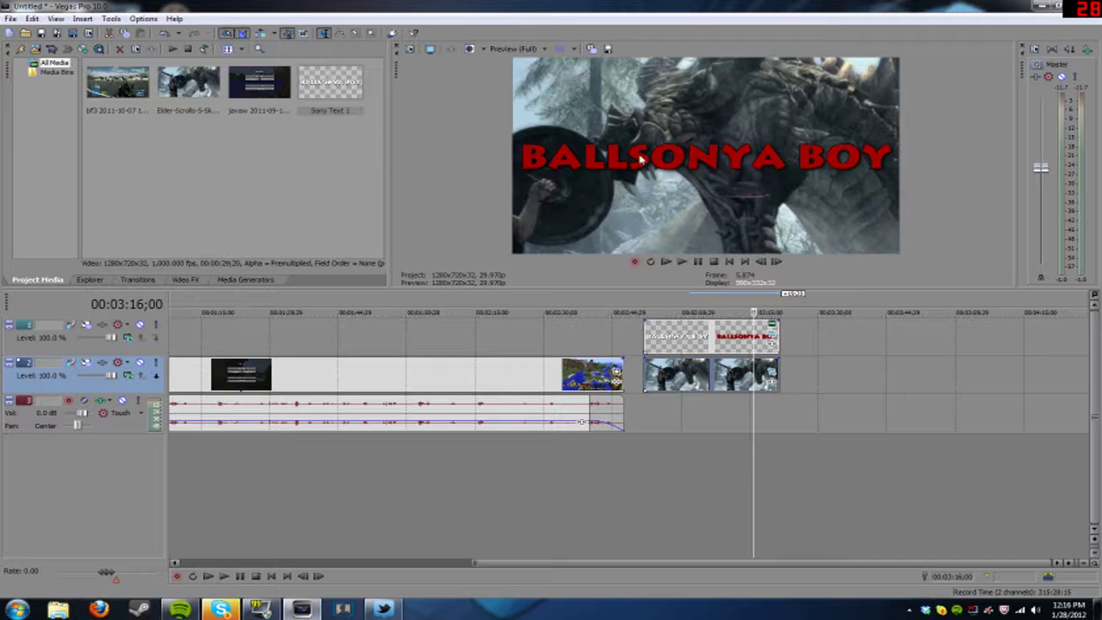
left_click(608, 49)
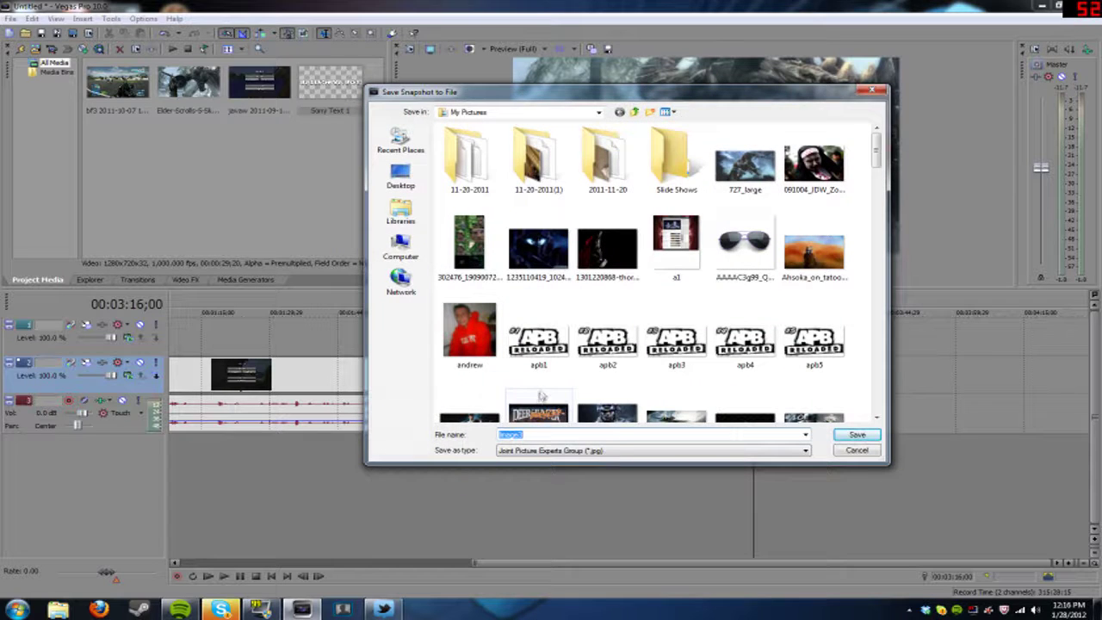
left_click(857, 451)
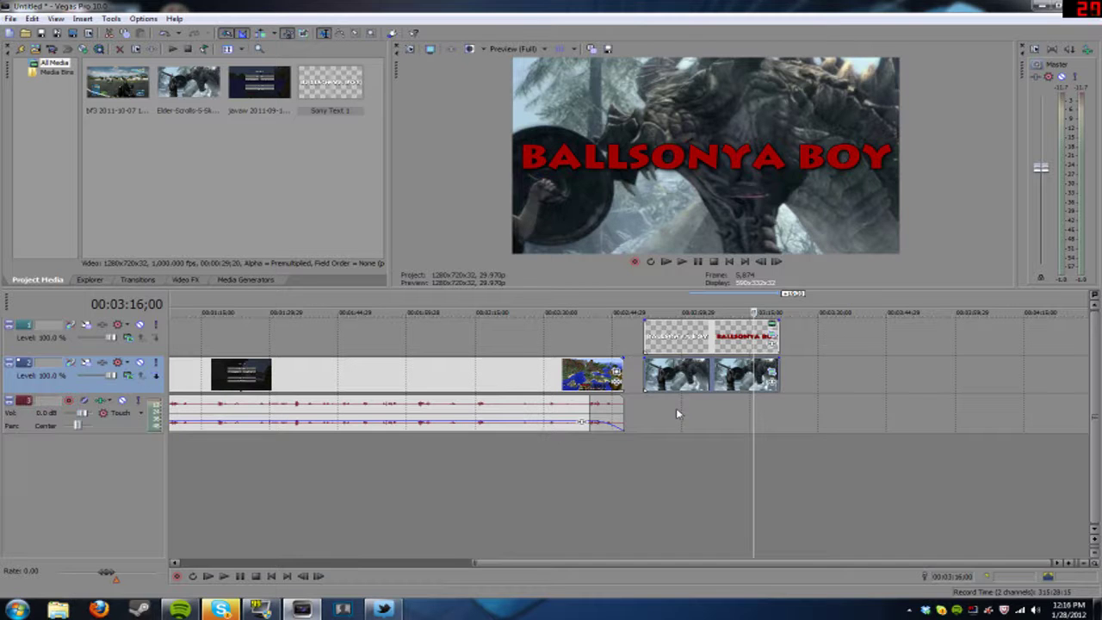
Step: Set the preview quality to Good (Quarter) and view several frames of the gameplay clip
left_click(527, 50)
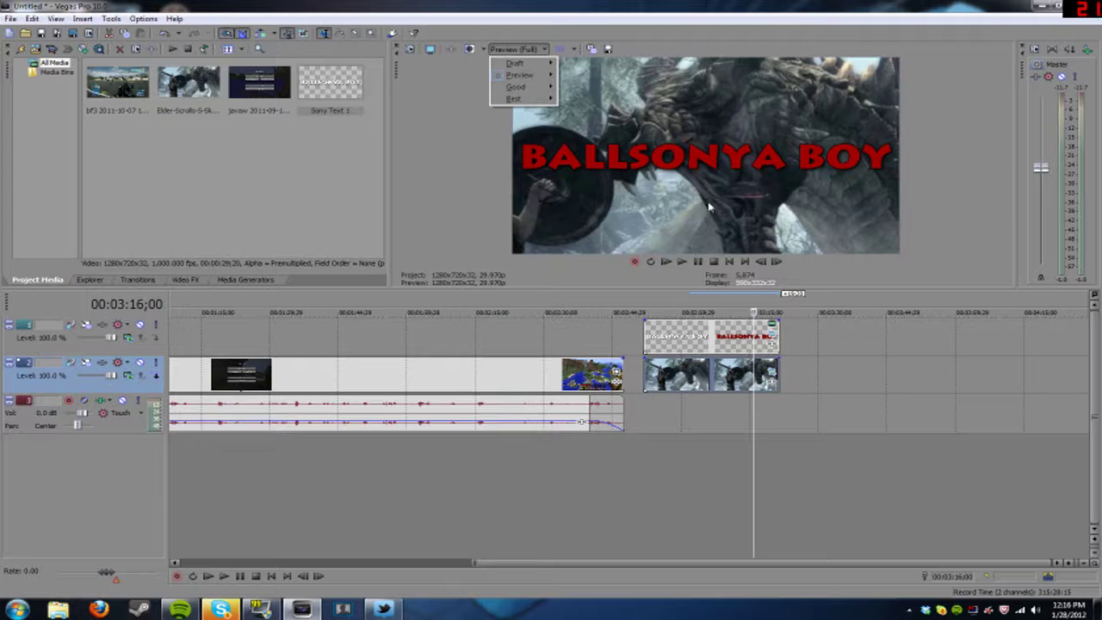
mouse_move(527, 87)
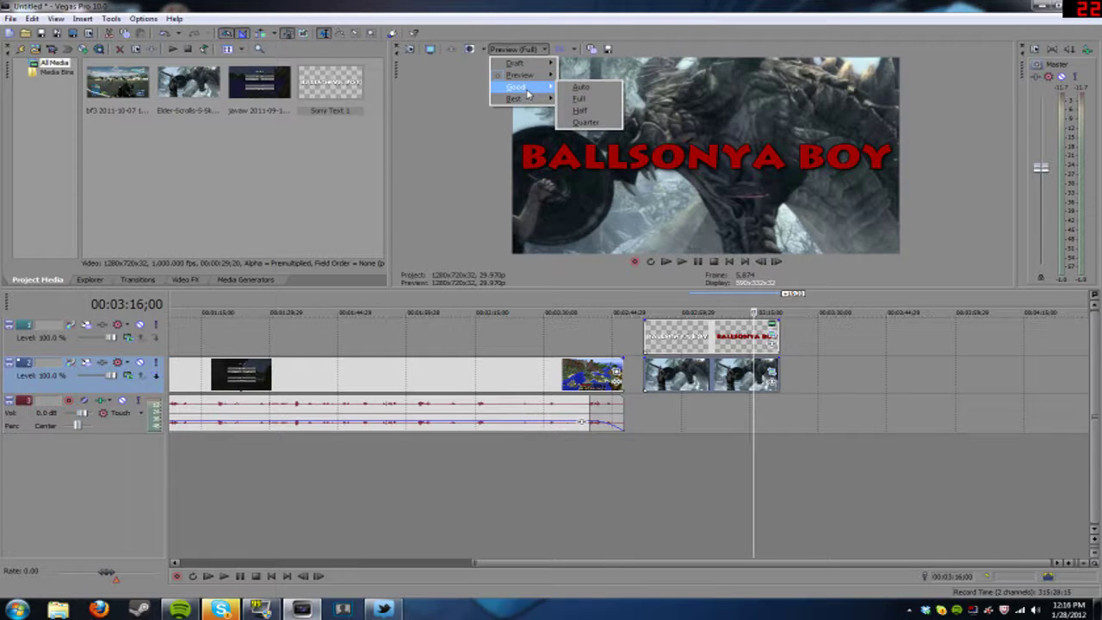
left_click(596, 126)
left_click(449, 381)
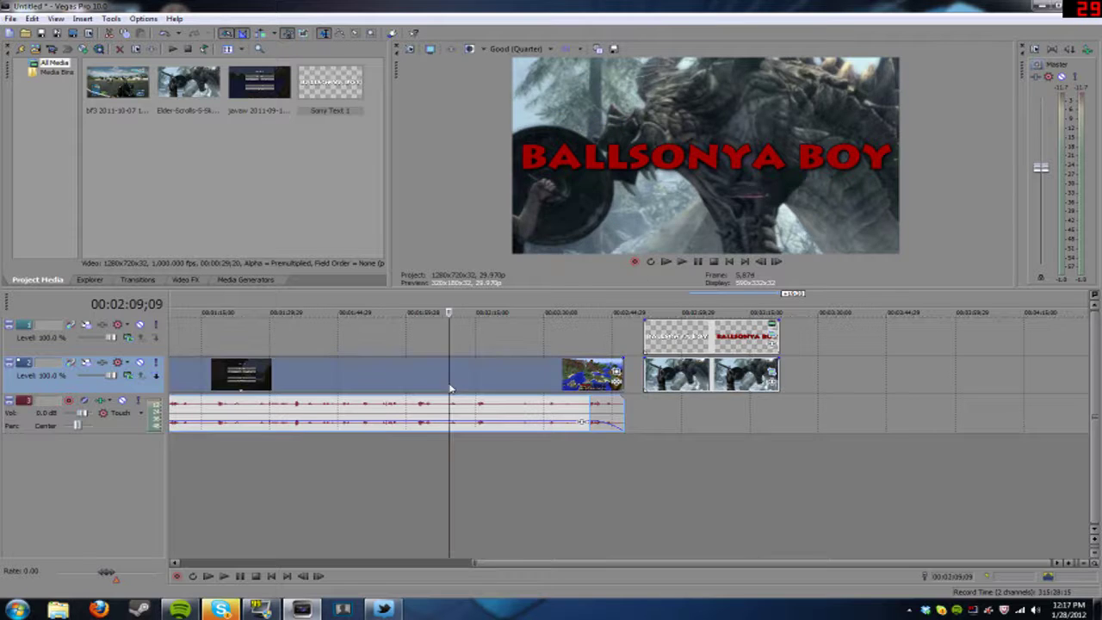
left_click(374, 384)
left_click(410, 368)
Step: Try the Preview (Auto) quality on the gameplay frame and set the preview quality back to Preview (Full)
left_click(517, 49)
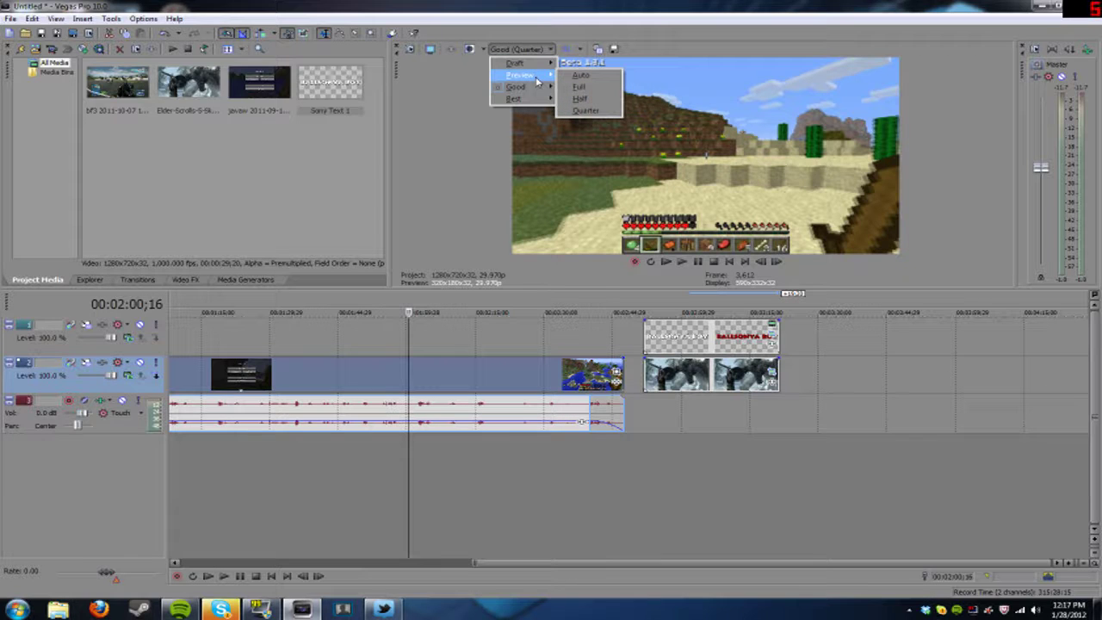
left_click(580, 74)
left_click(519, 50)
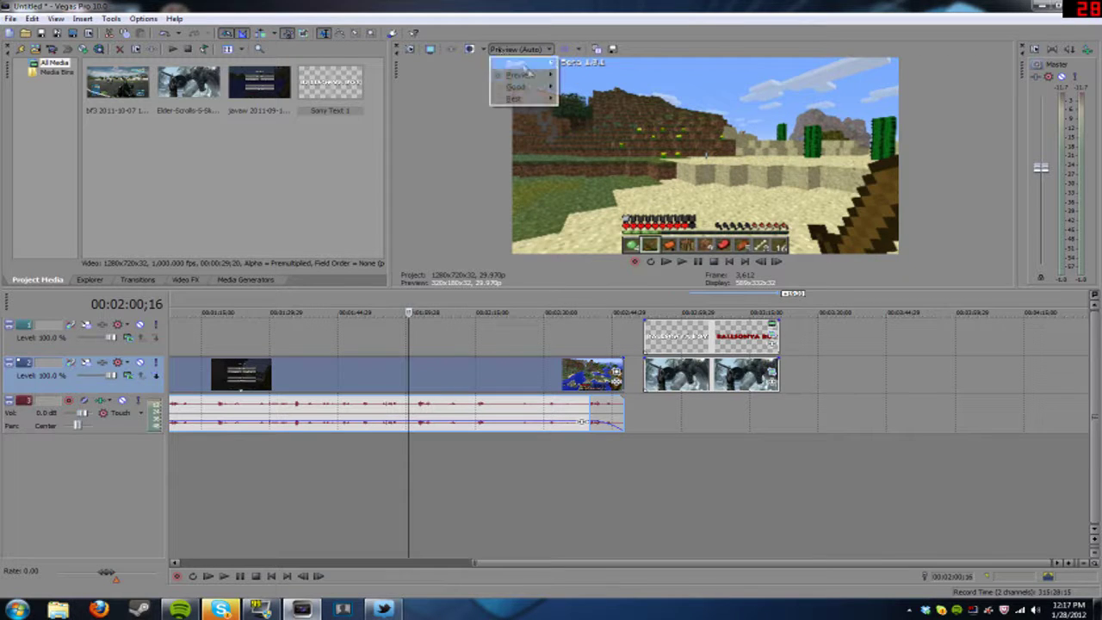
mouse_move(528, 75)
left_click(579, 87)
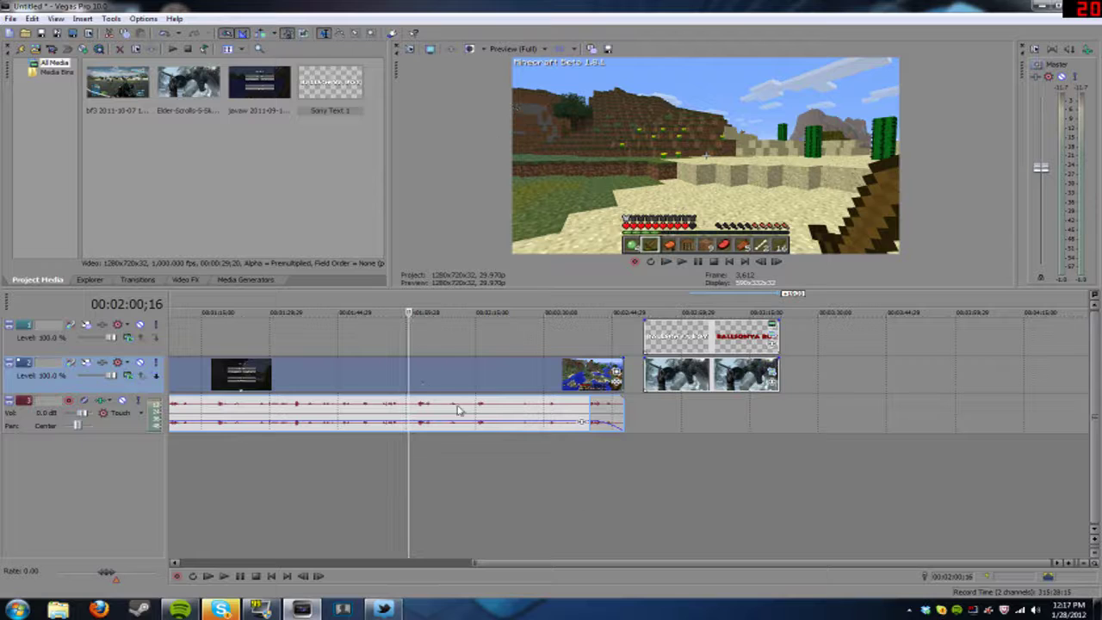
Step: Move the title text and its background clips earlier so they start directly at the end of the gameplay clip
left_click(277, 392)
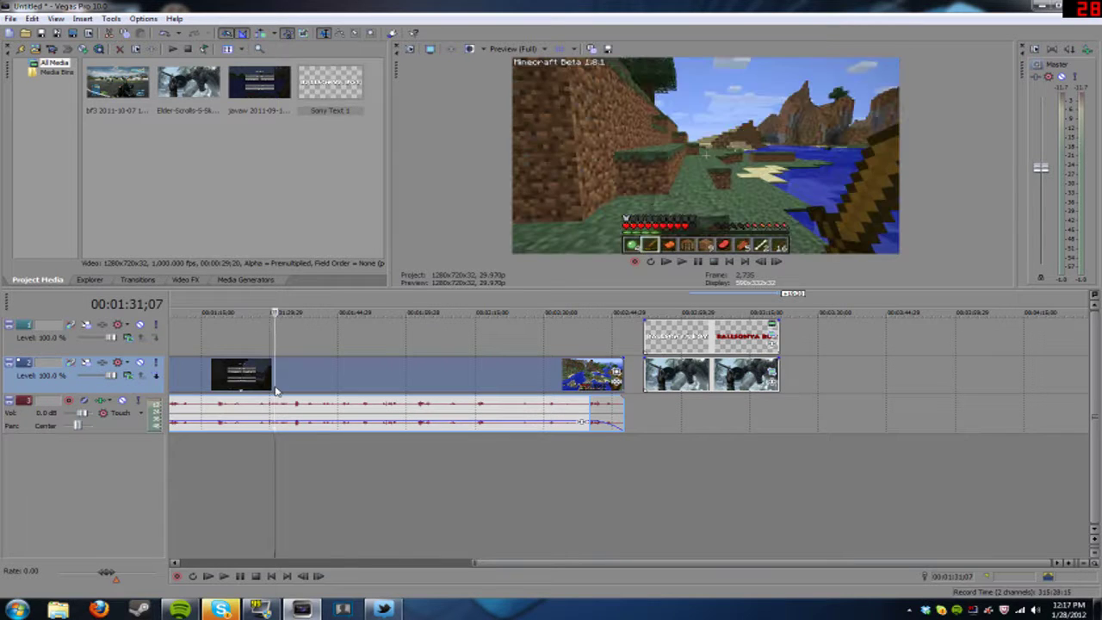
left_click(427, 379)
left_click_drag(722, 338, 677, 372)
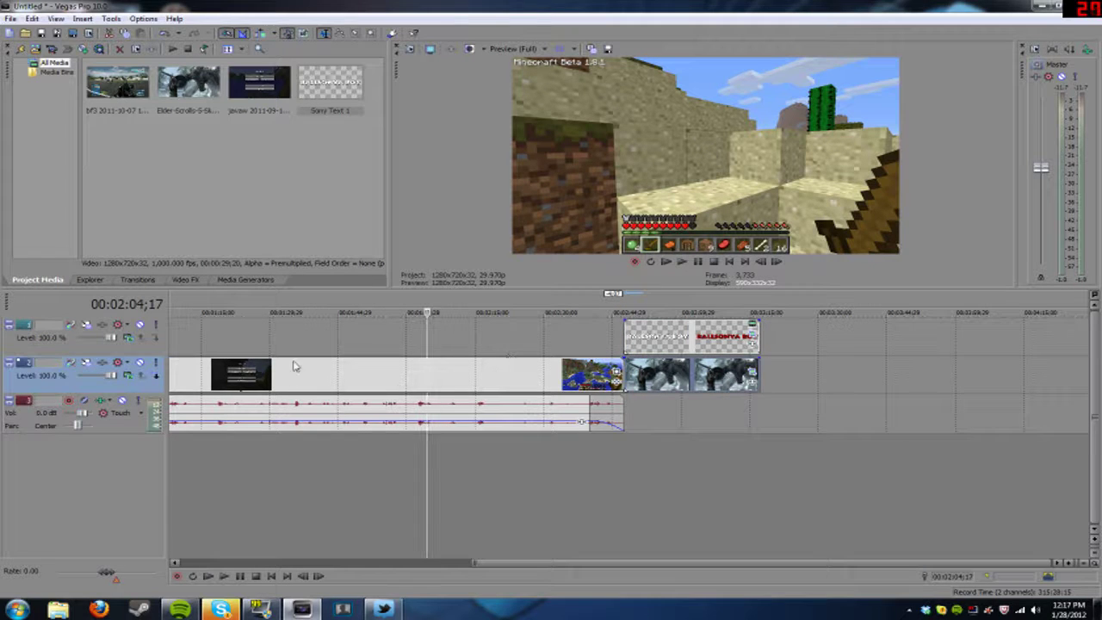
Step: Split the gameplay clip and its audio at 00:01:59;27
left_click(407, 376)
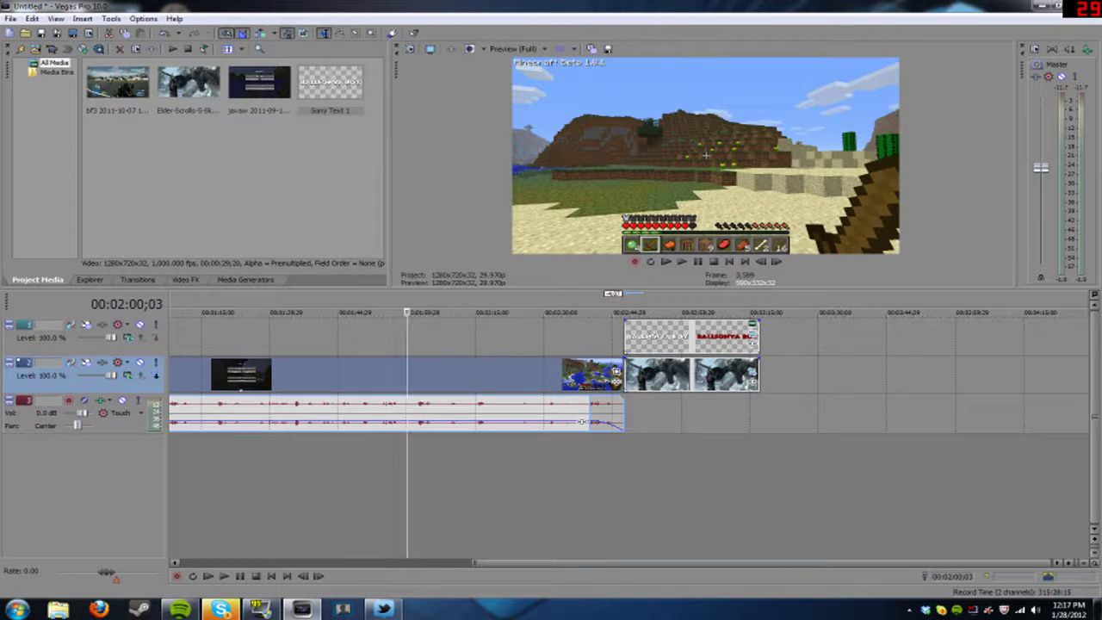
left_click(407, 370)
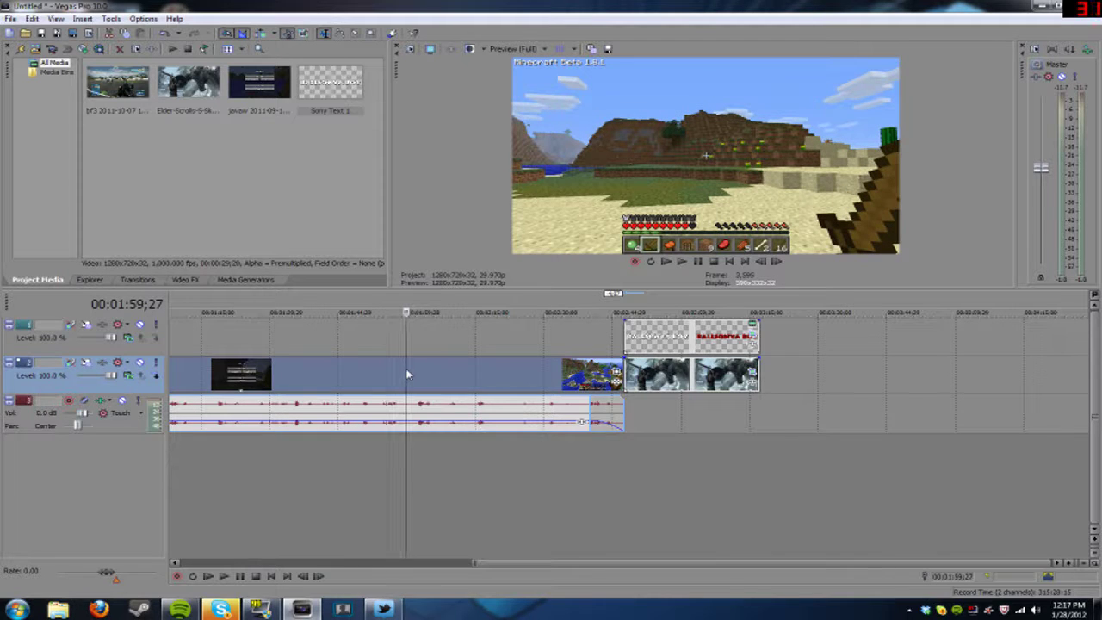
key("ctrl+z")
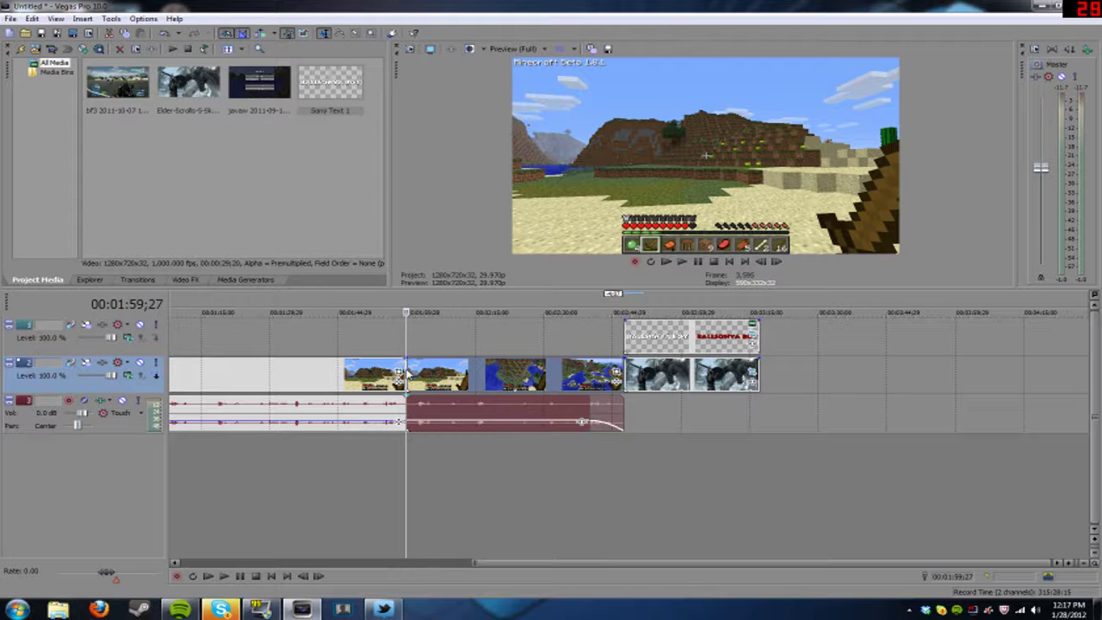
Step: Set the loop region to run from the split in the gameplay clip to the end of the title clips
double_click(485, 383)
left_click(485, 384)
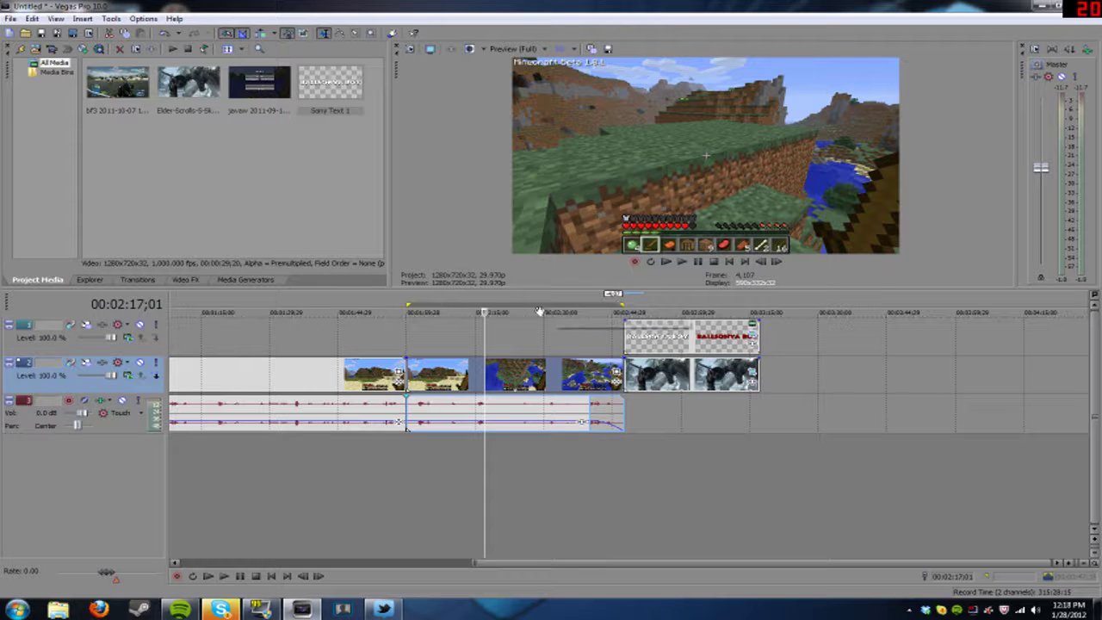
left_click_drag(624, 304, 757, 306)
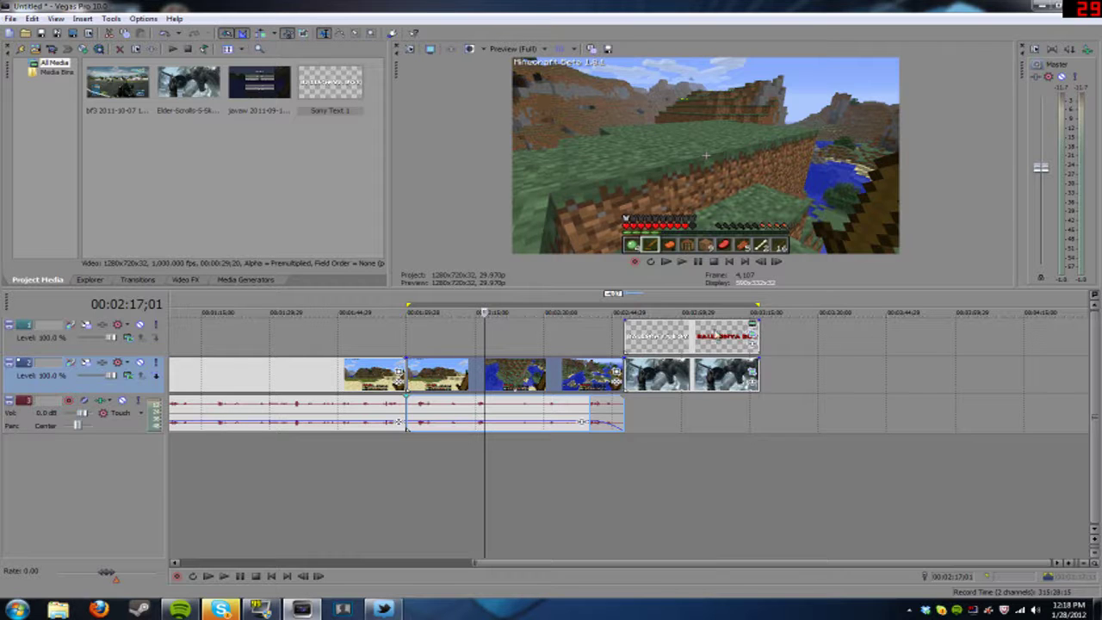
Step: Open the render settings and choose the Windows Media Video V11 (*.wmv) format with the 6 Mbps HD 720-30p Video template
left_click(11, 18)
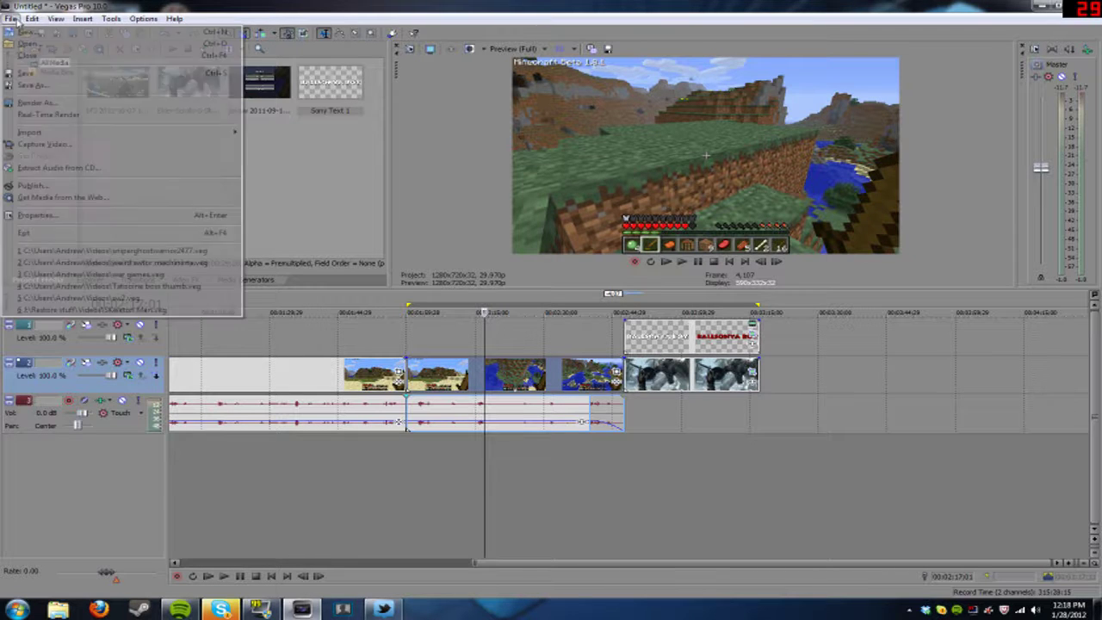
left_click(19, 105)
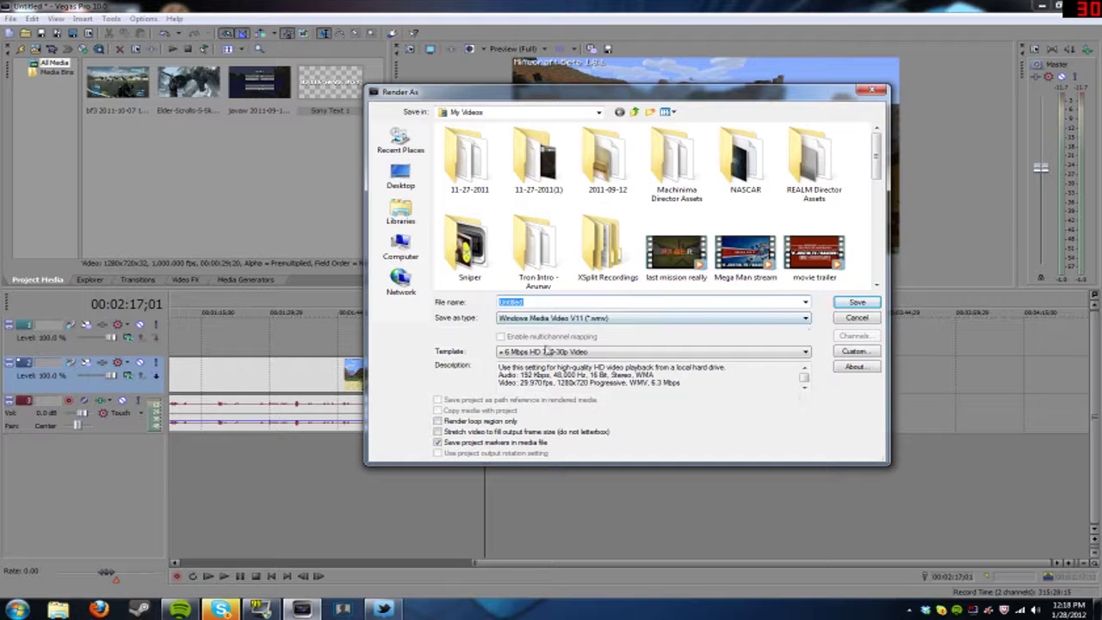
left_click(437, 422)
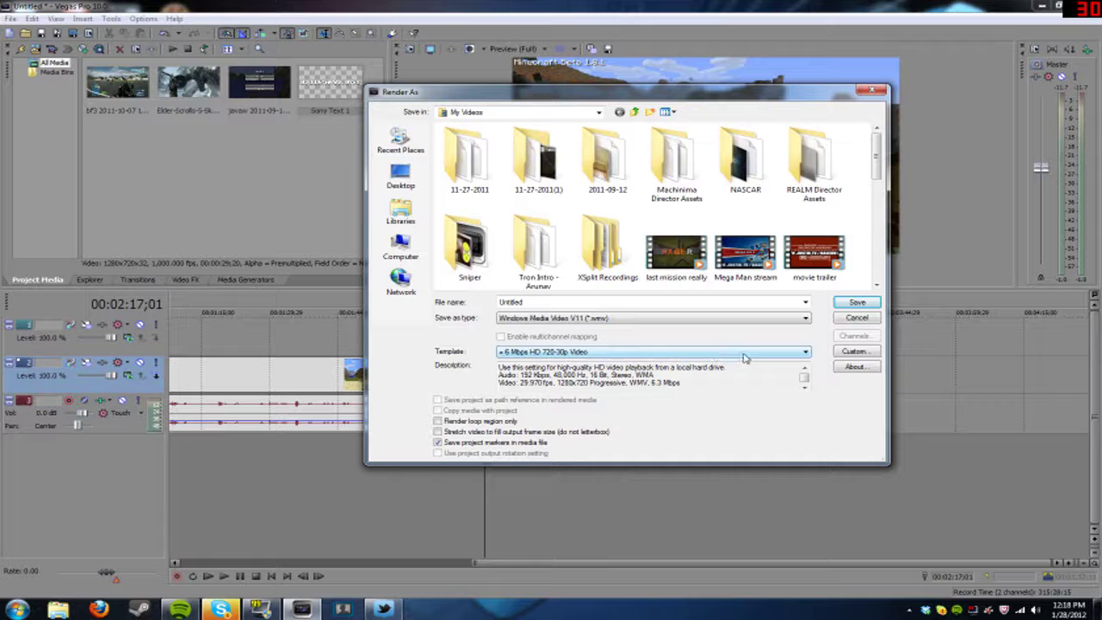
left_click(570, 319)
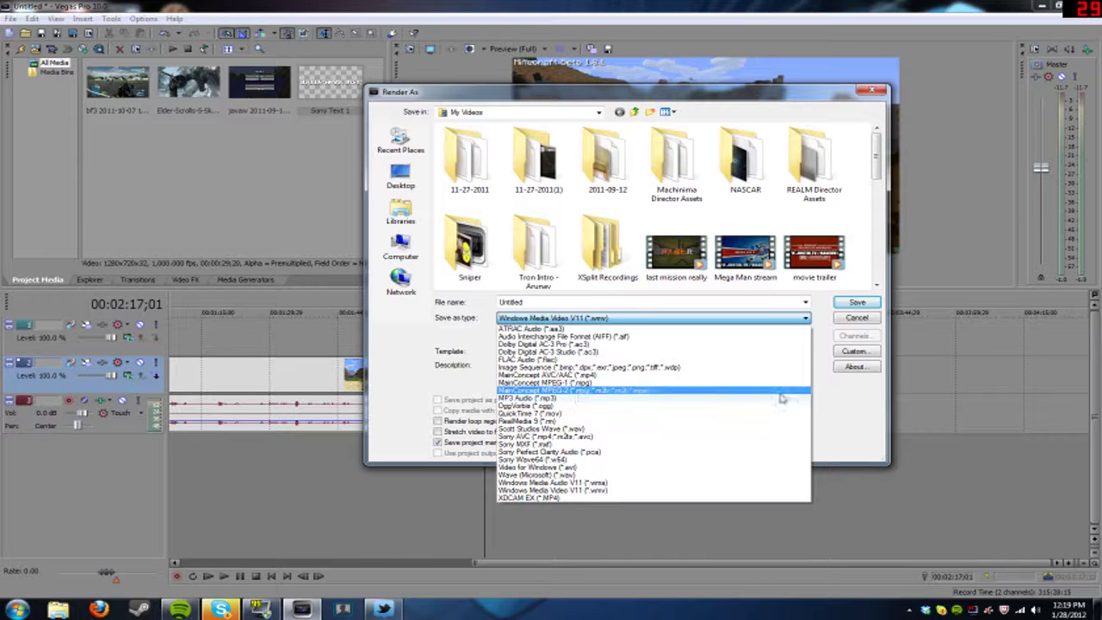
left_click(570, 491)
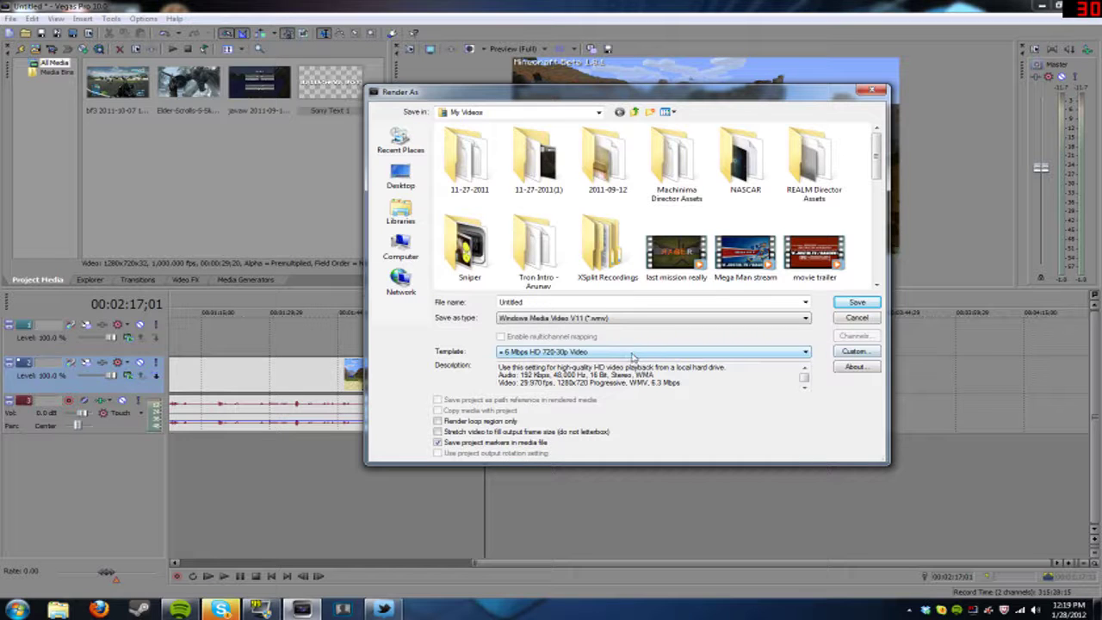
left_click(564, 356)
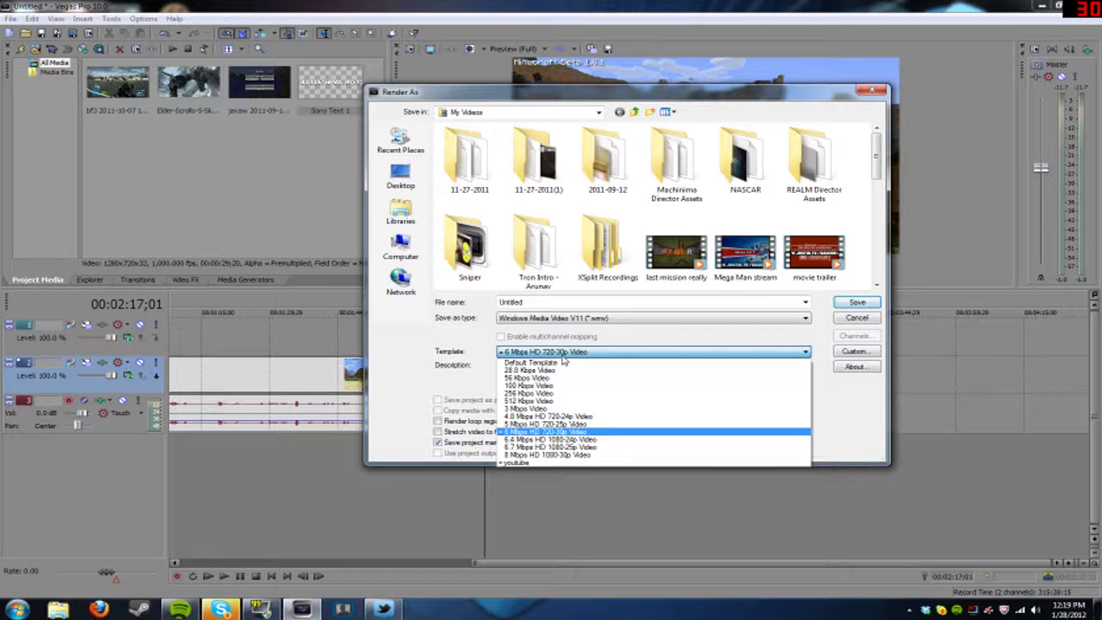
left_click(582, 434)
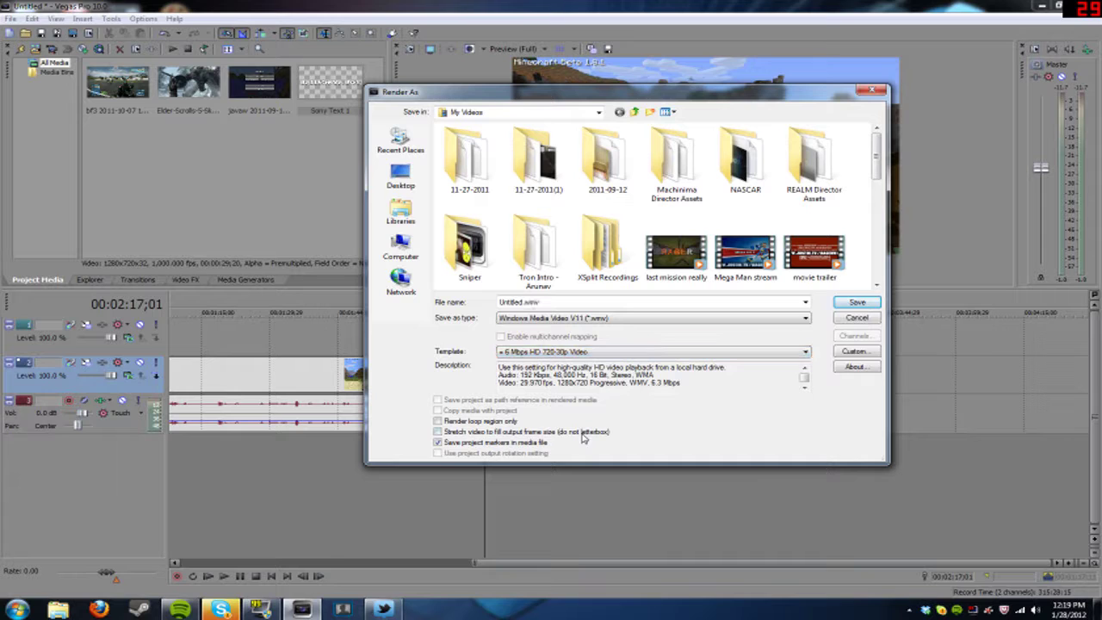
Step: View the render template's custom audio and video settings and try a video smoothness of 81
left_click(855, 352)
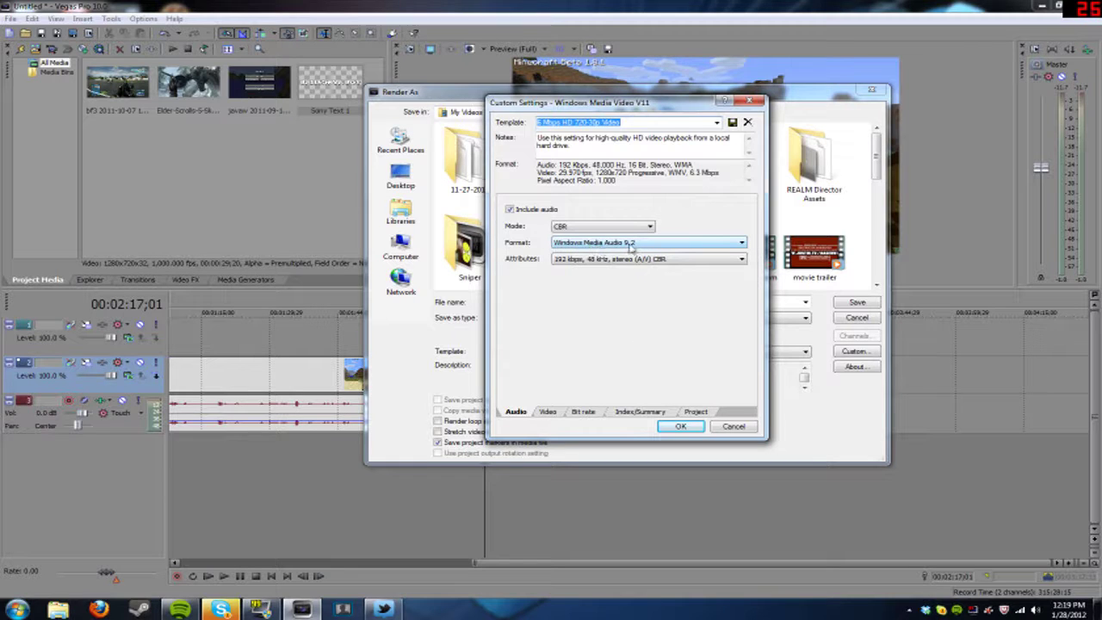
left_click(548, 413)
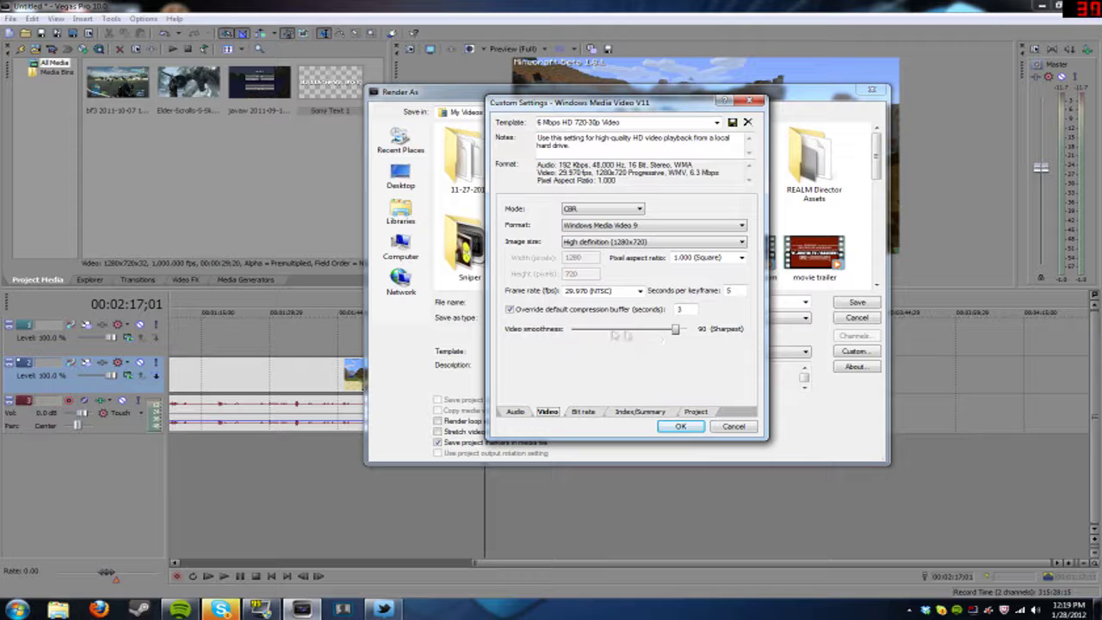
mouse_move(676, 330)
left_mouse_down()
mouse_move(705, 334)
mouse_move(664, 333)
mouse_move(674, 331)
left_mouse_up()
mouse_move(675, 335)
left_mouse_down()
mouse_move(651, 336)
mouse_move(664, 336)
left_mouse_up()
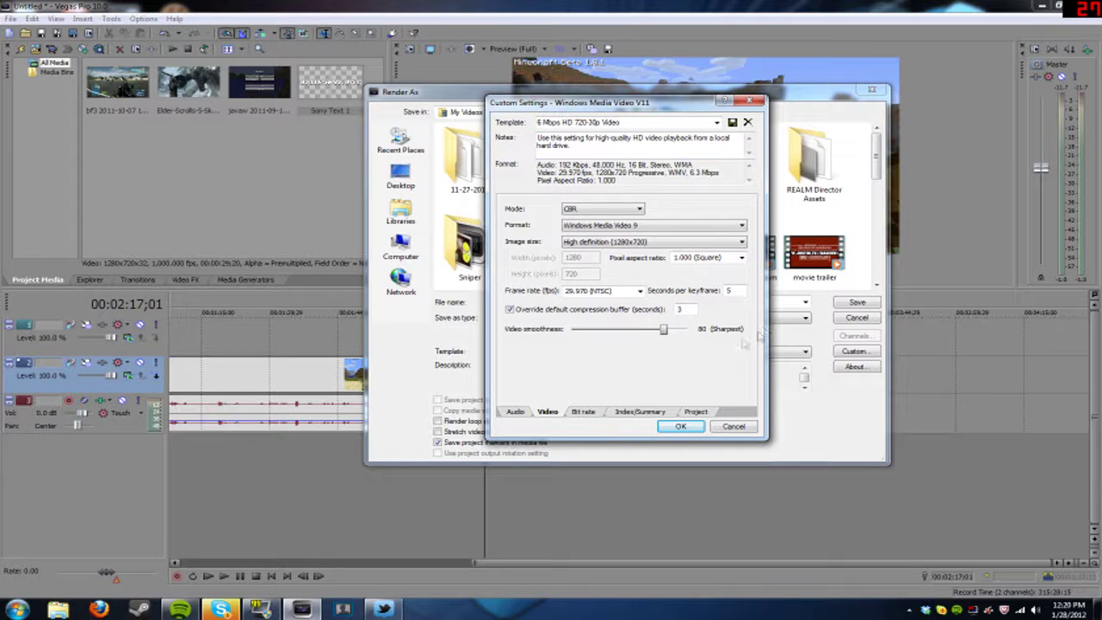
mouse_move(664, 335)
left_mouse_down()
mouse_move(692, 334)
mouse_move(668, 334)
left_mouse_up()
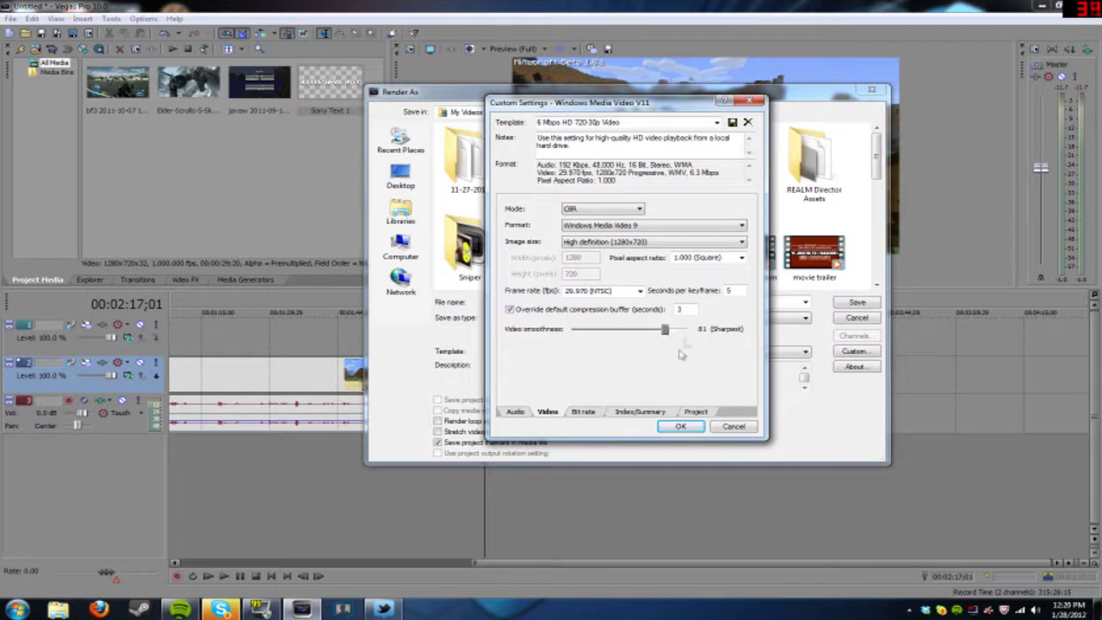
Step: View the template's target bit rate settings, then discard the custom settings and cancel the render
left_click(586, 413)
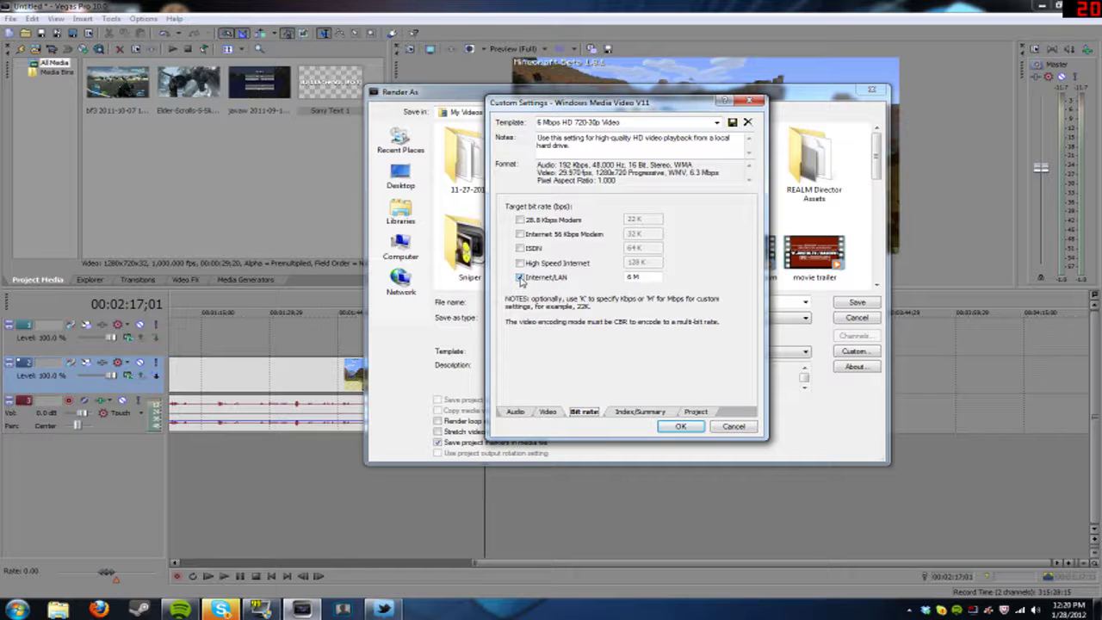
left_click(731, 426)
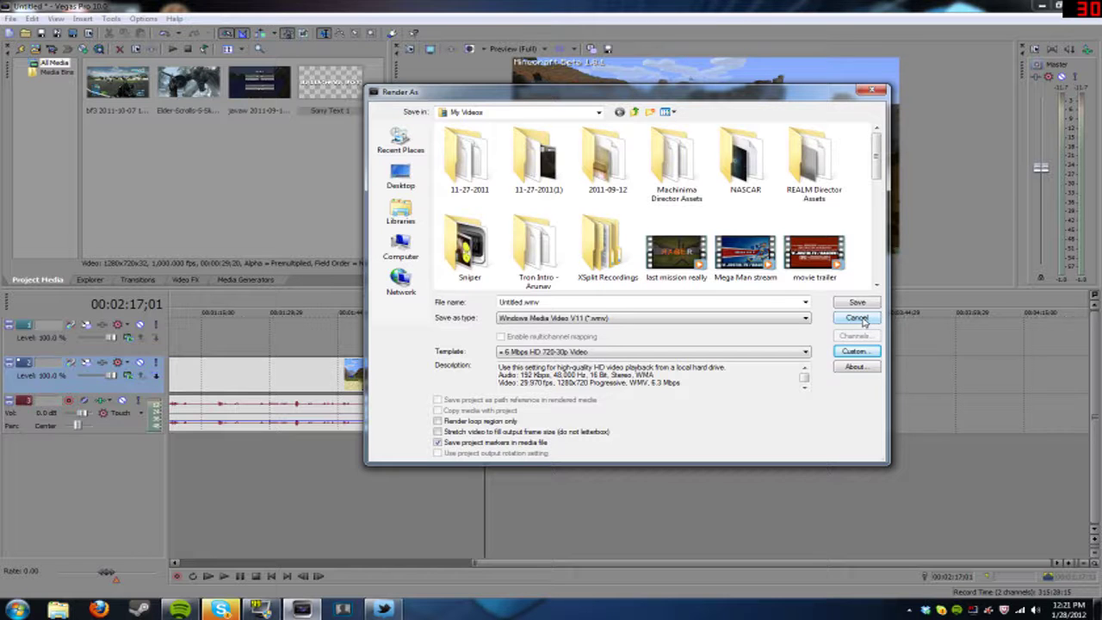
left_click(861, 319)
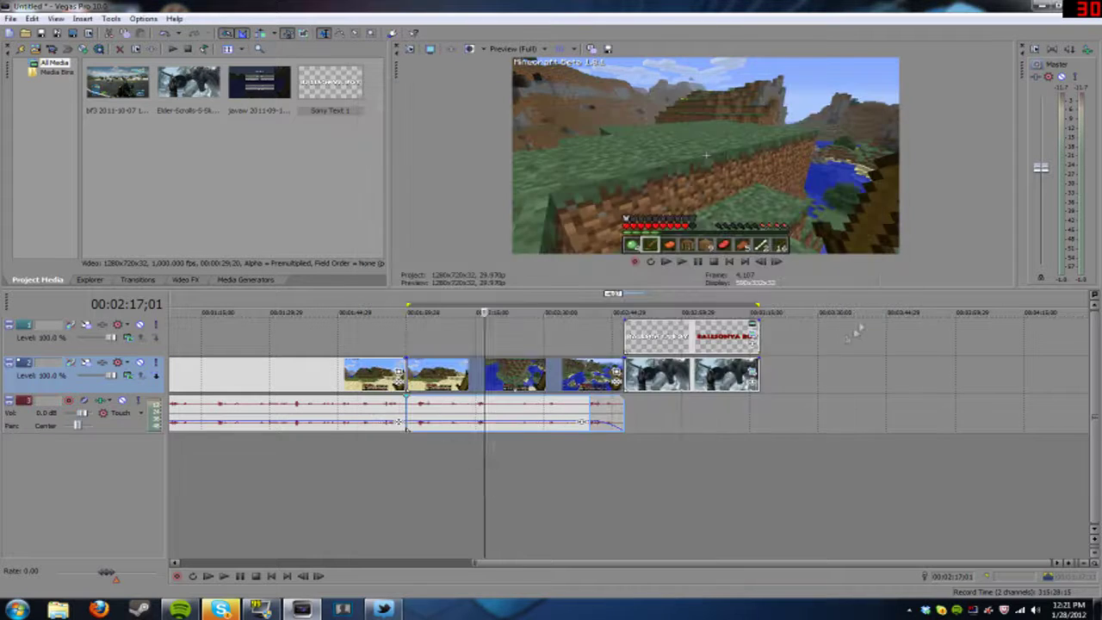